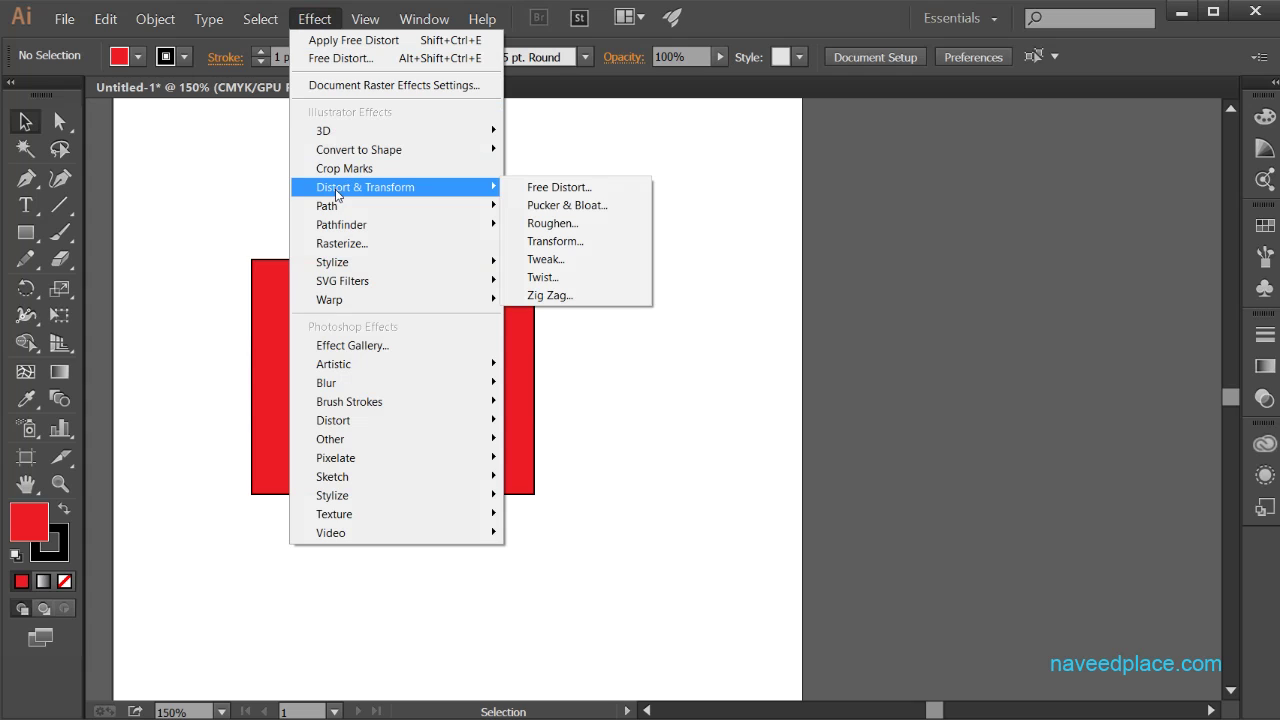
- Select the red rectangle and open the Free Distort effect for it
left_click(255, 196)
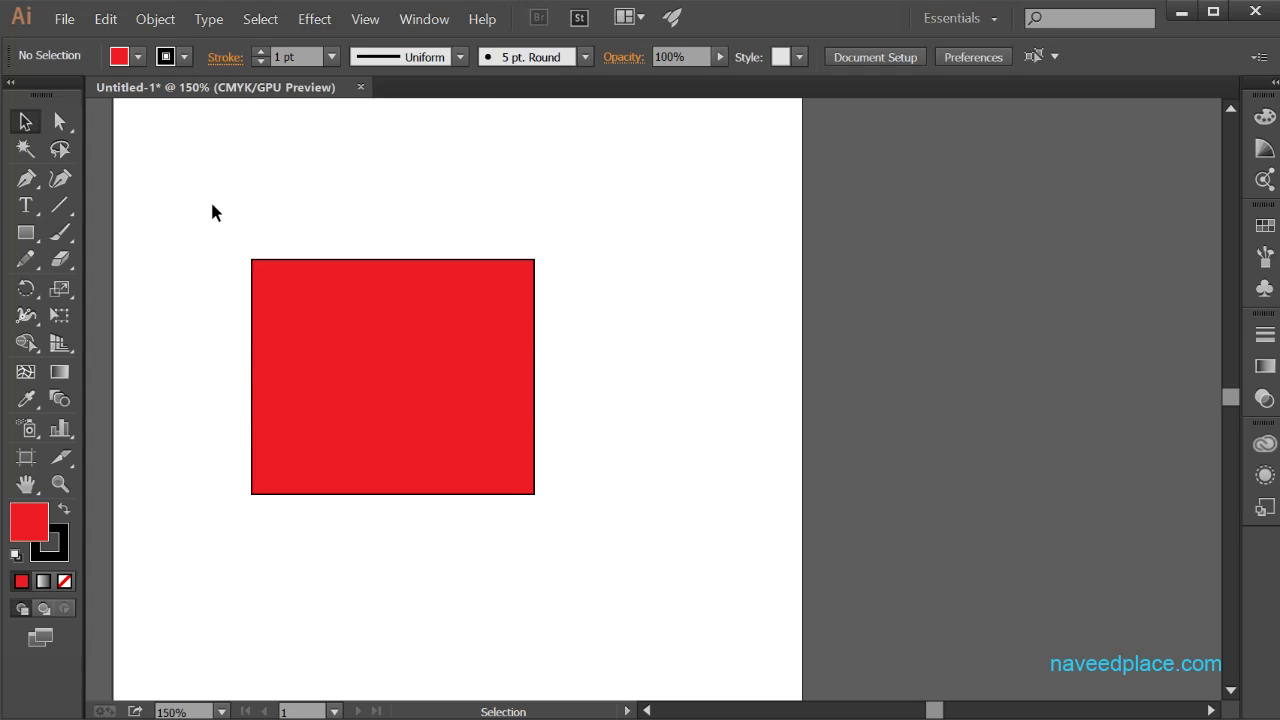
left_click_drag(211, 203, 609, 531)
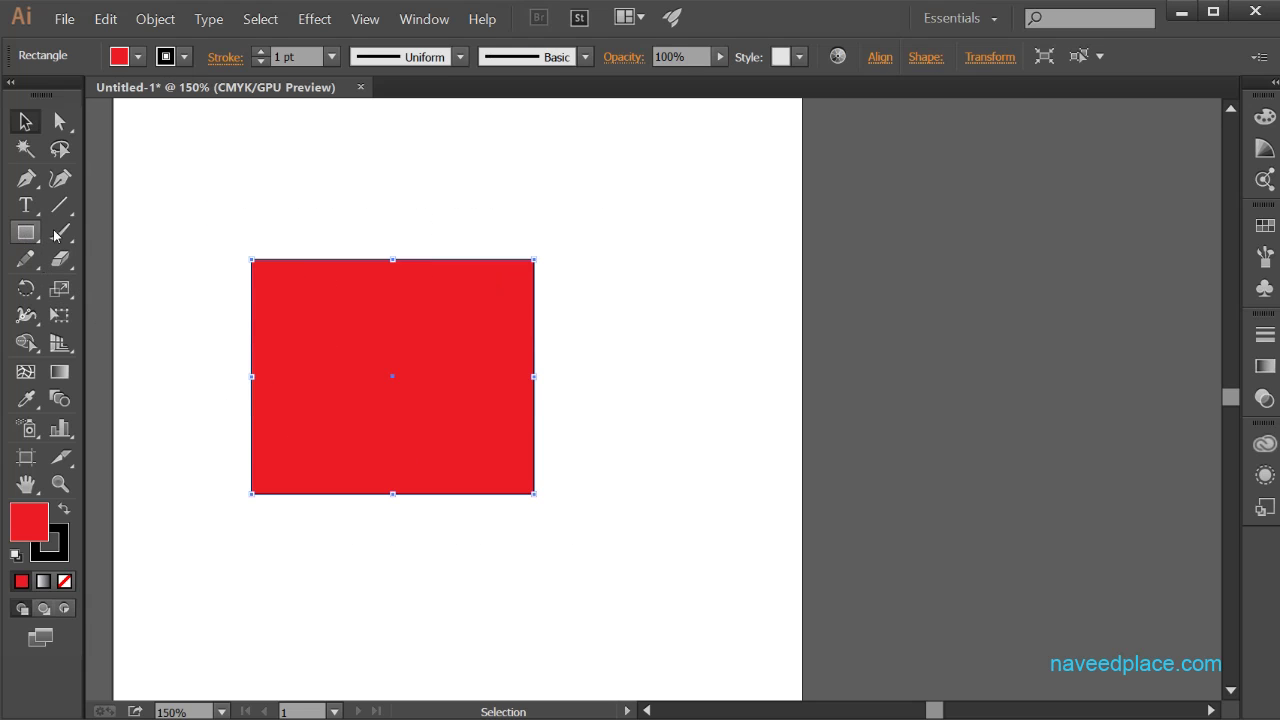
left_click_drag(217, 214, 626, 520)
left_click(312, 20)
mouse_move(373, 192)
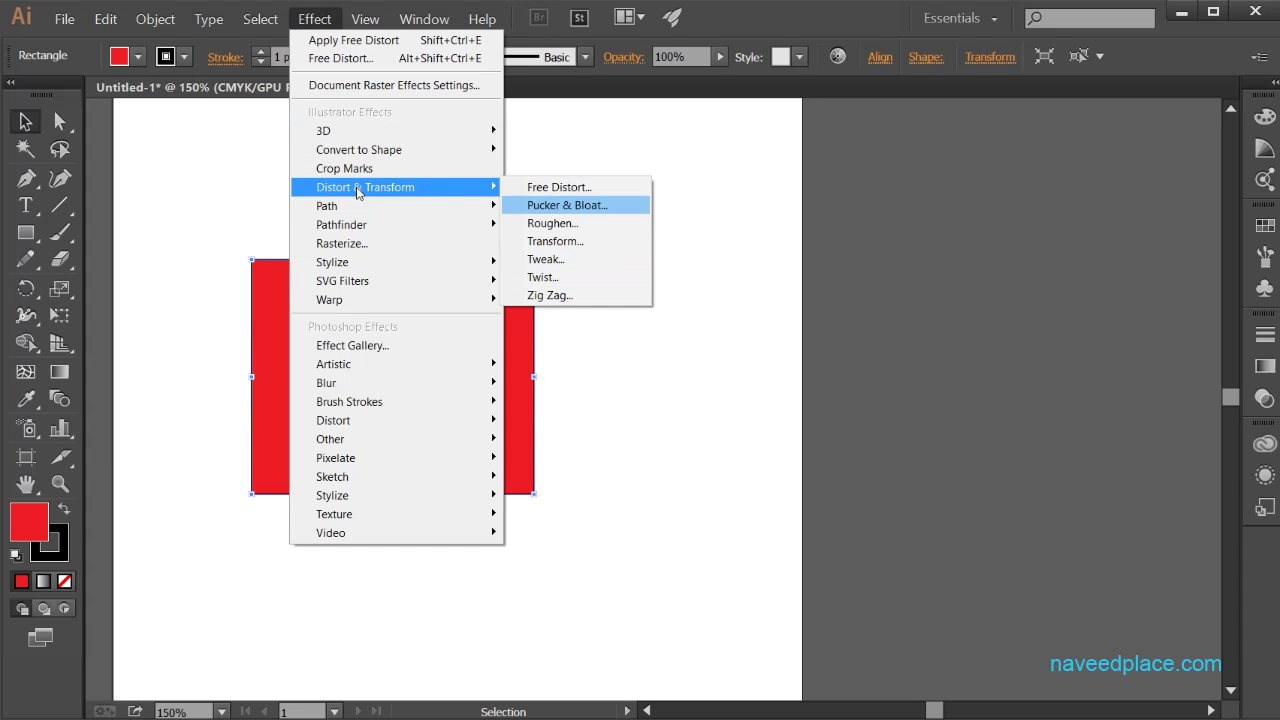
mouse_move(474, 192)
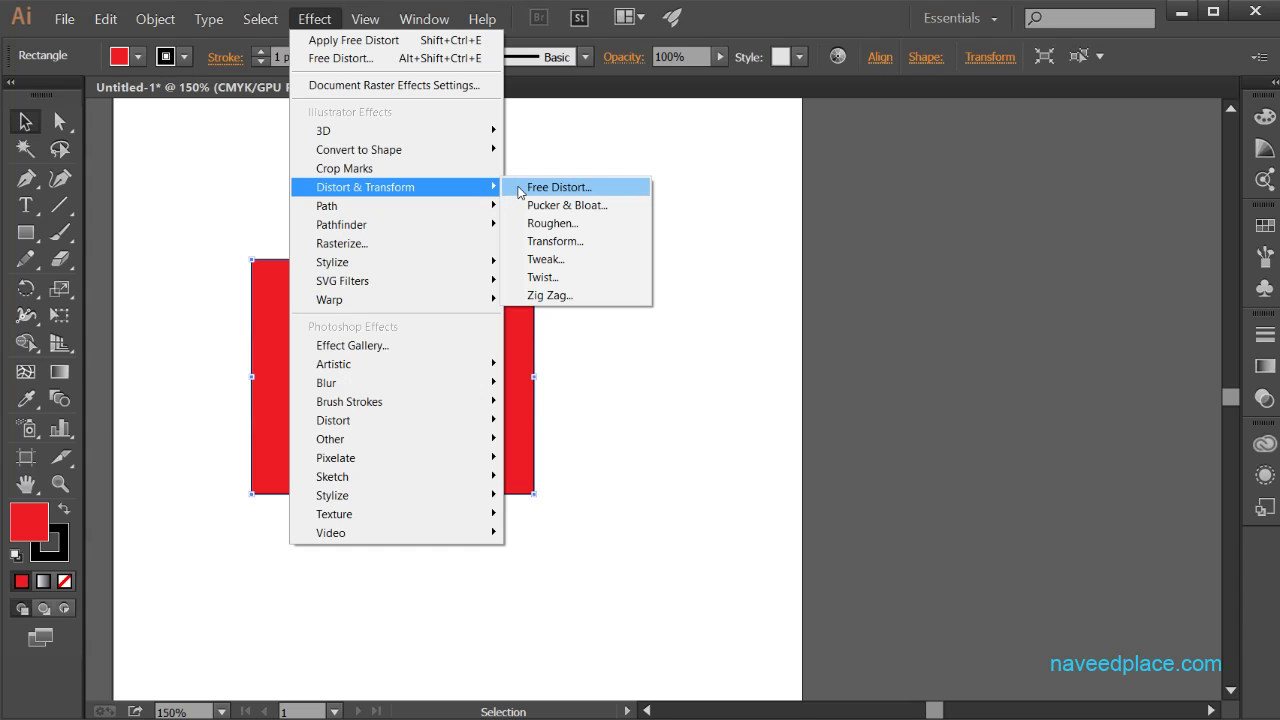
left_click(519, 188)
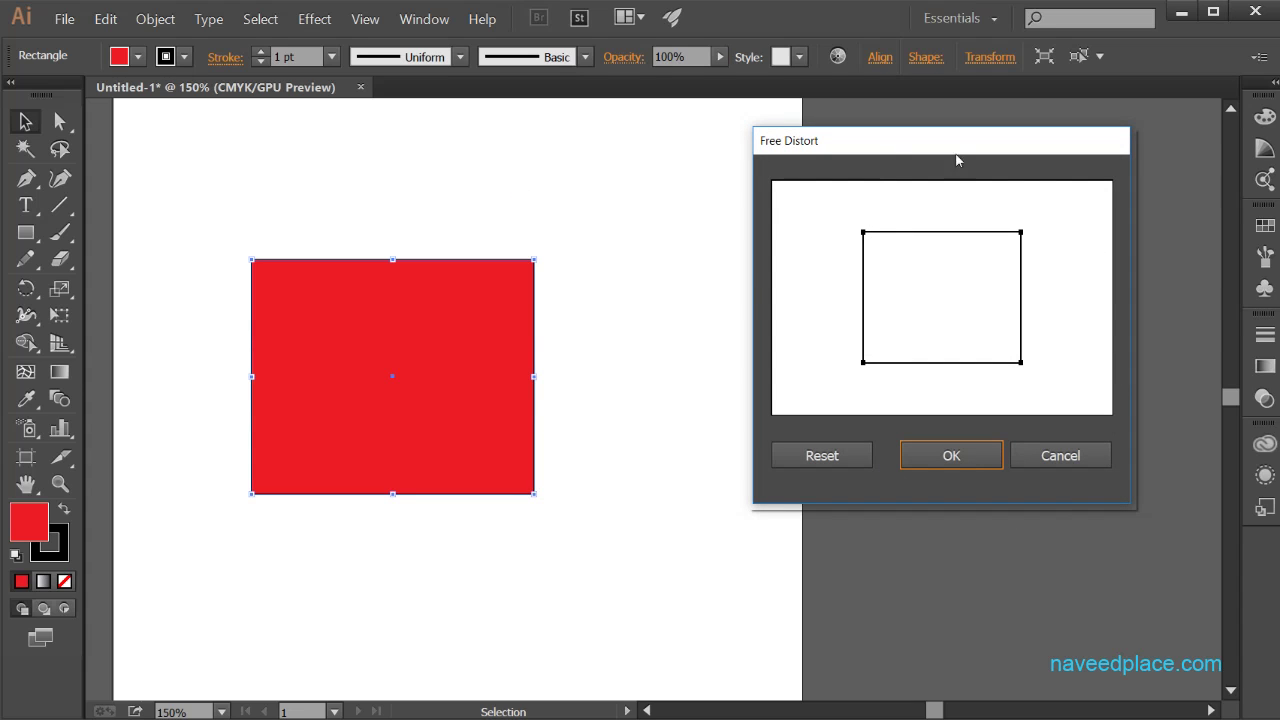
- Pull the upper-left and lower-right corners of the Free Distort frame inward to form a narrow diagonal diamond
left_click_drag(865, 240, 929, 273)
left_click_drag(1021, 363, 966, 300)
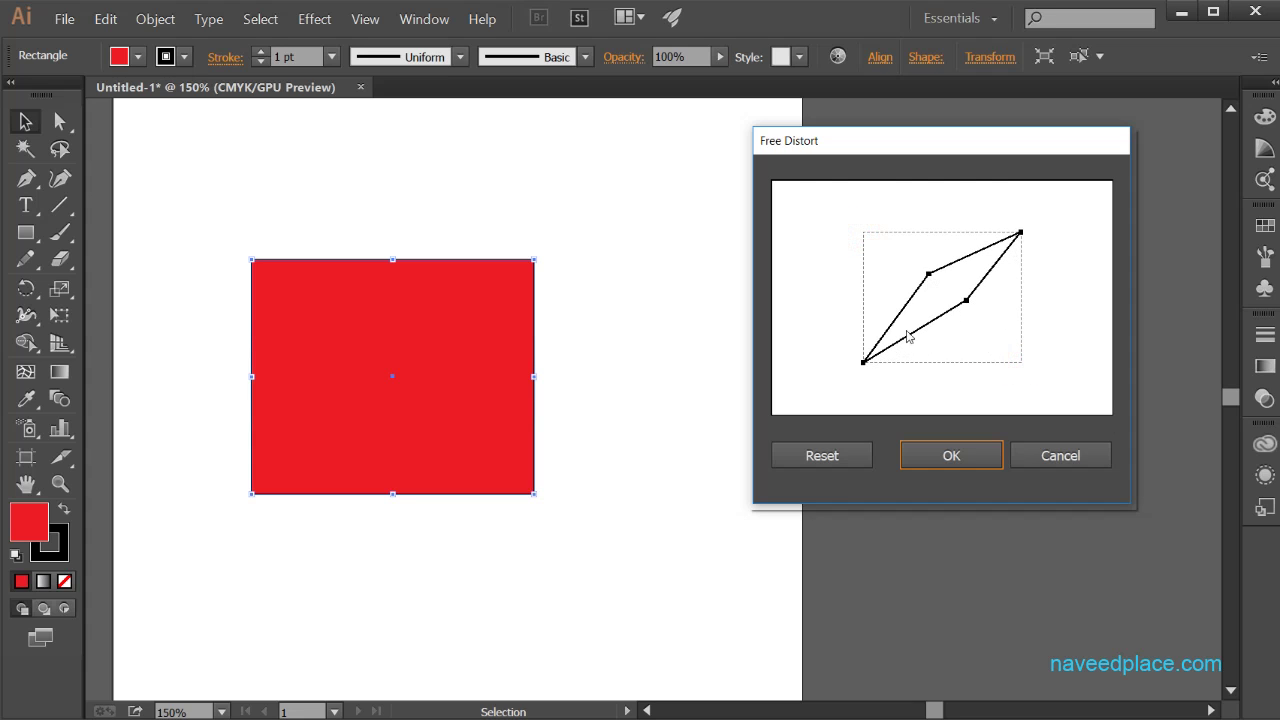
left_click(863, 363)
left_click(865, 362)
left_click(1019, 233)
left_click(967, 300)
left_click(966, 299)
- Reposition the other Free Distort corners to form a small, flat trapezoid, apply the effect and deselect the shape
left_click_drag(966, 300, 1038, 323)
left_click_drag(1020, 233, 1014, 271)
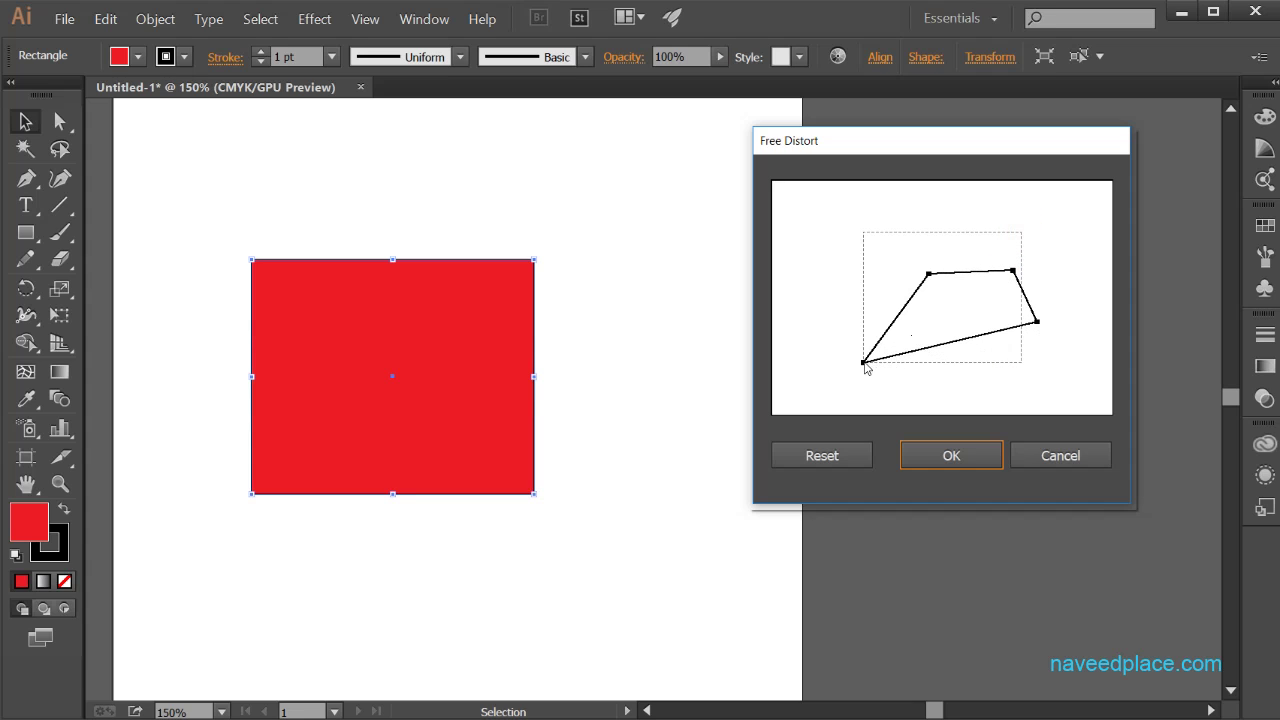
left_click_drag(864, 363, 921, 313)
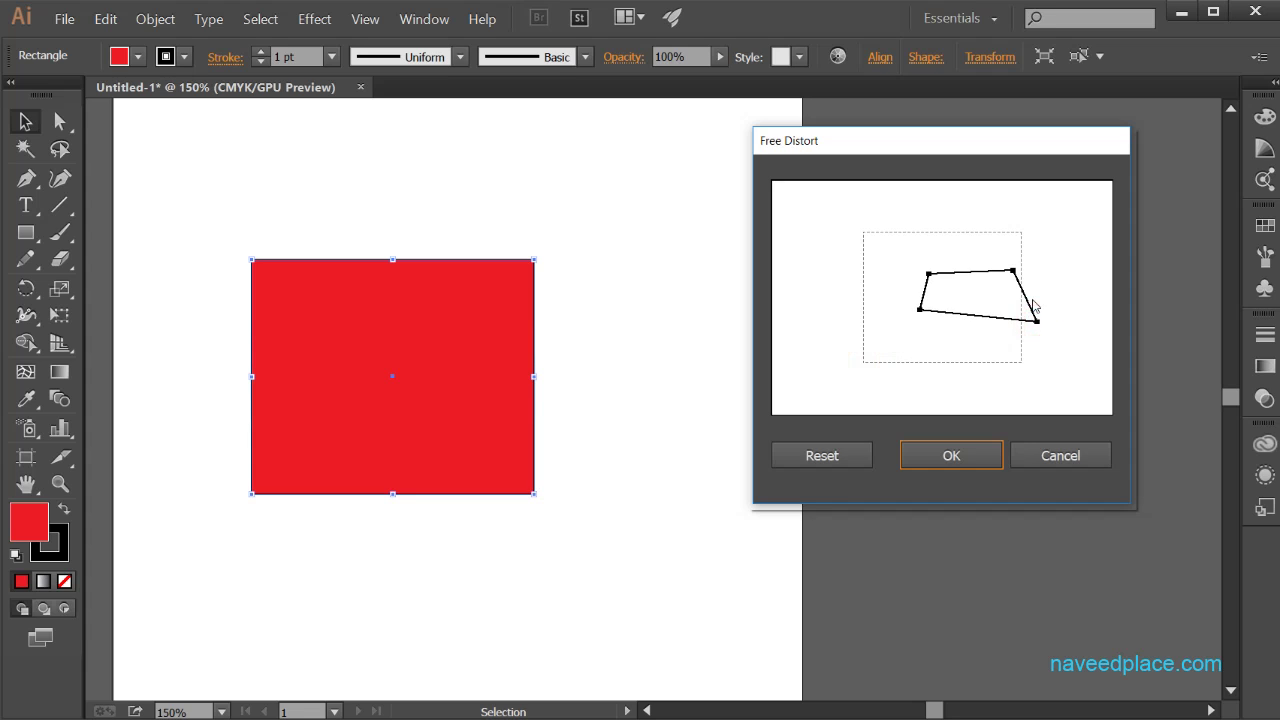
left_click_drag(1034, 320, 1033, 312)
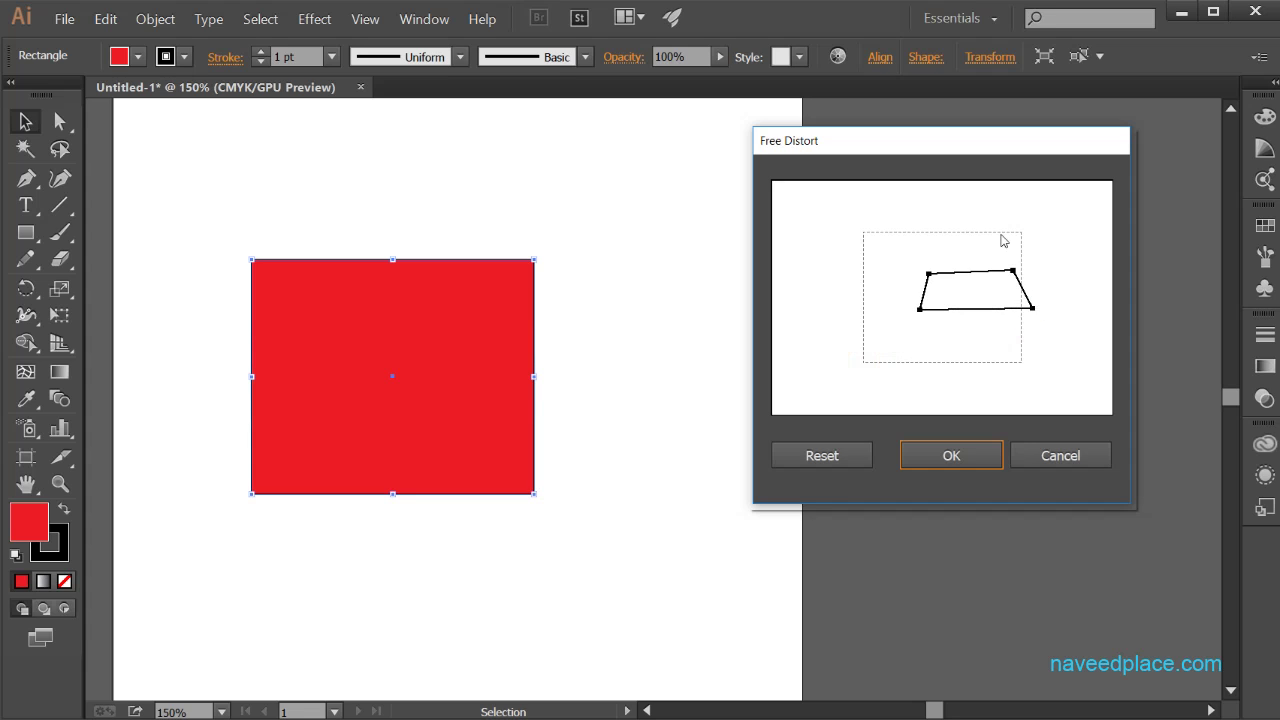
left_click(951, 462)
left_click(628, 428)
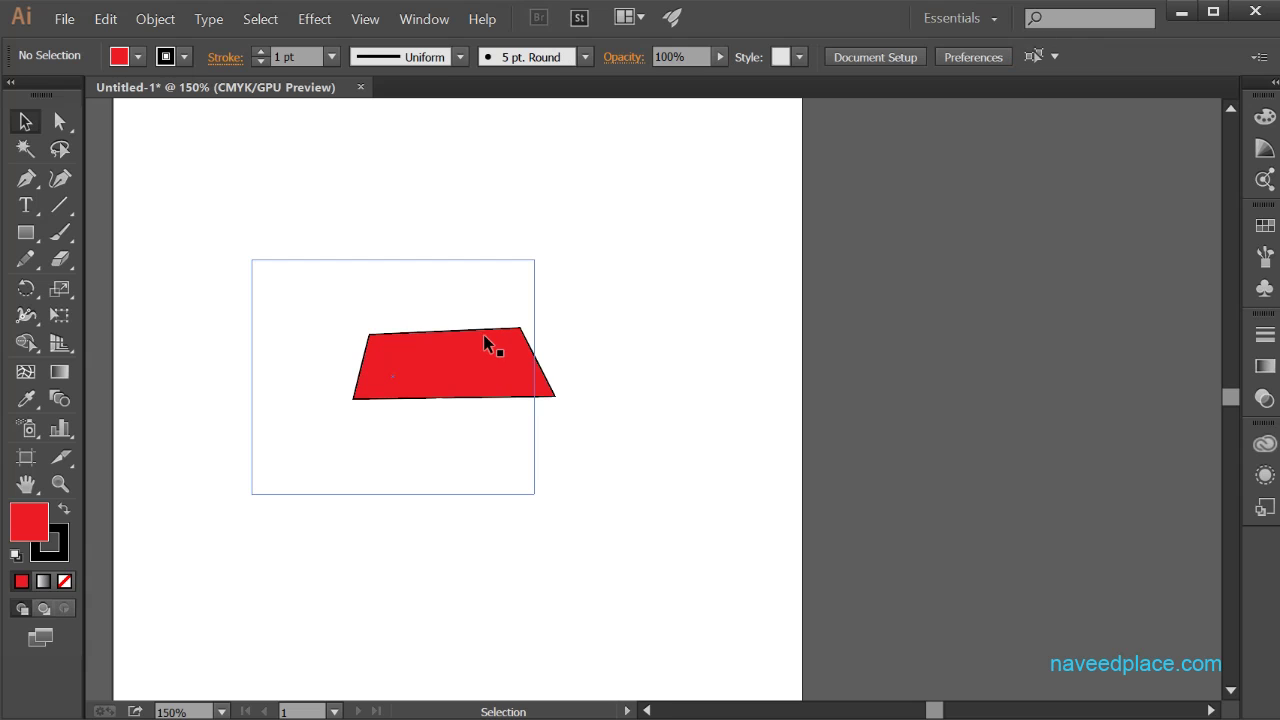
left_click(316, 19)
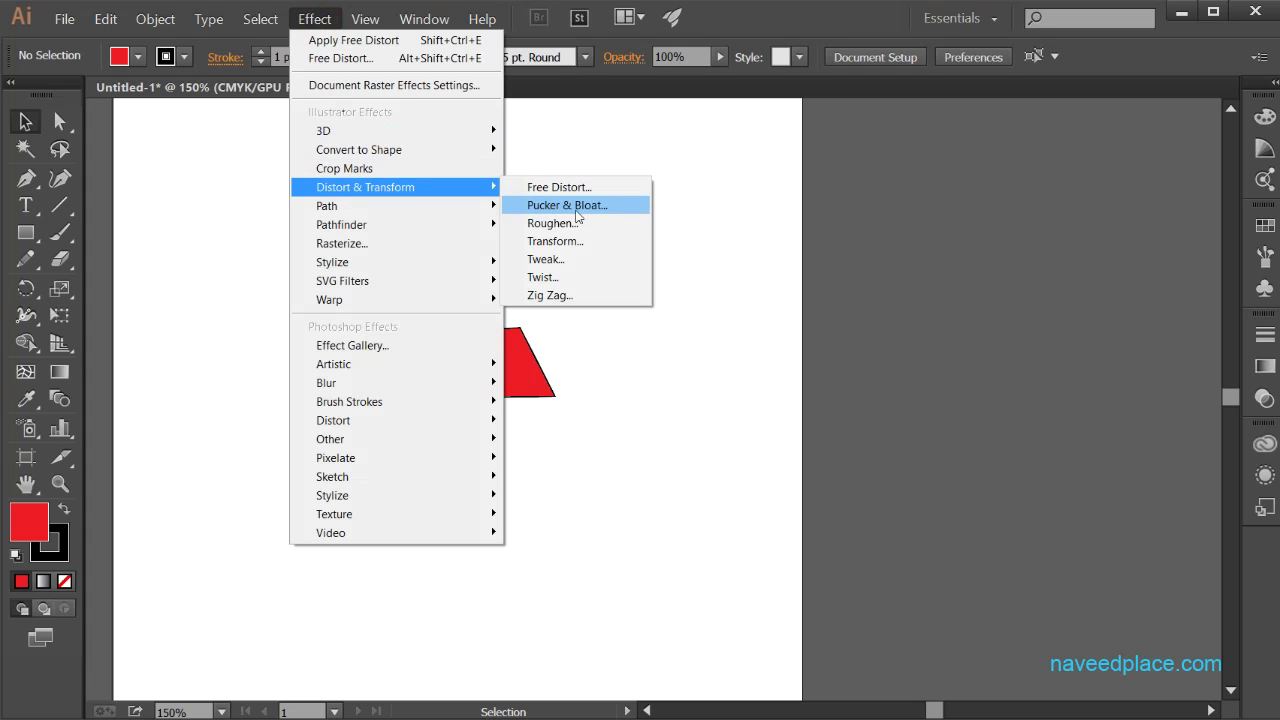
left_click(546, 207)
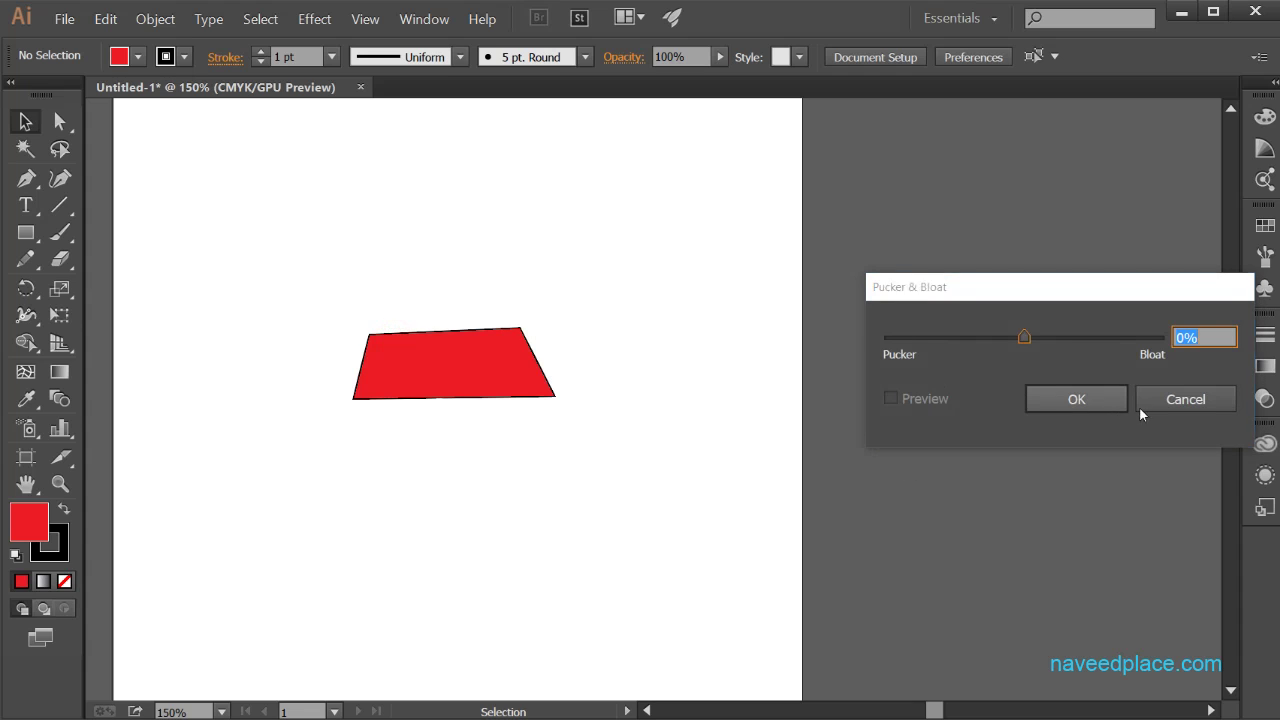
left_click(1062, 405)
- Undo the Free Distort effect on the red shape
left_click(458, 392)
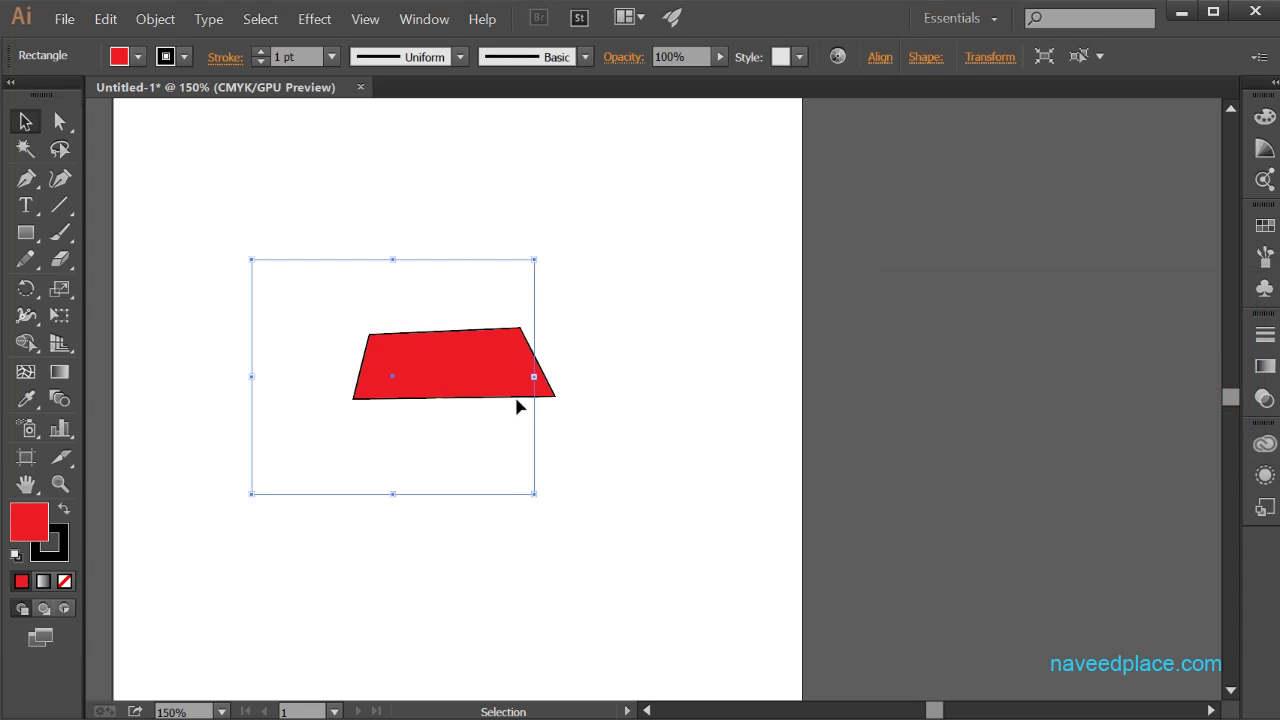
left_click(630, 362)
key("ctrl+z")
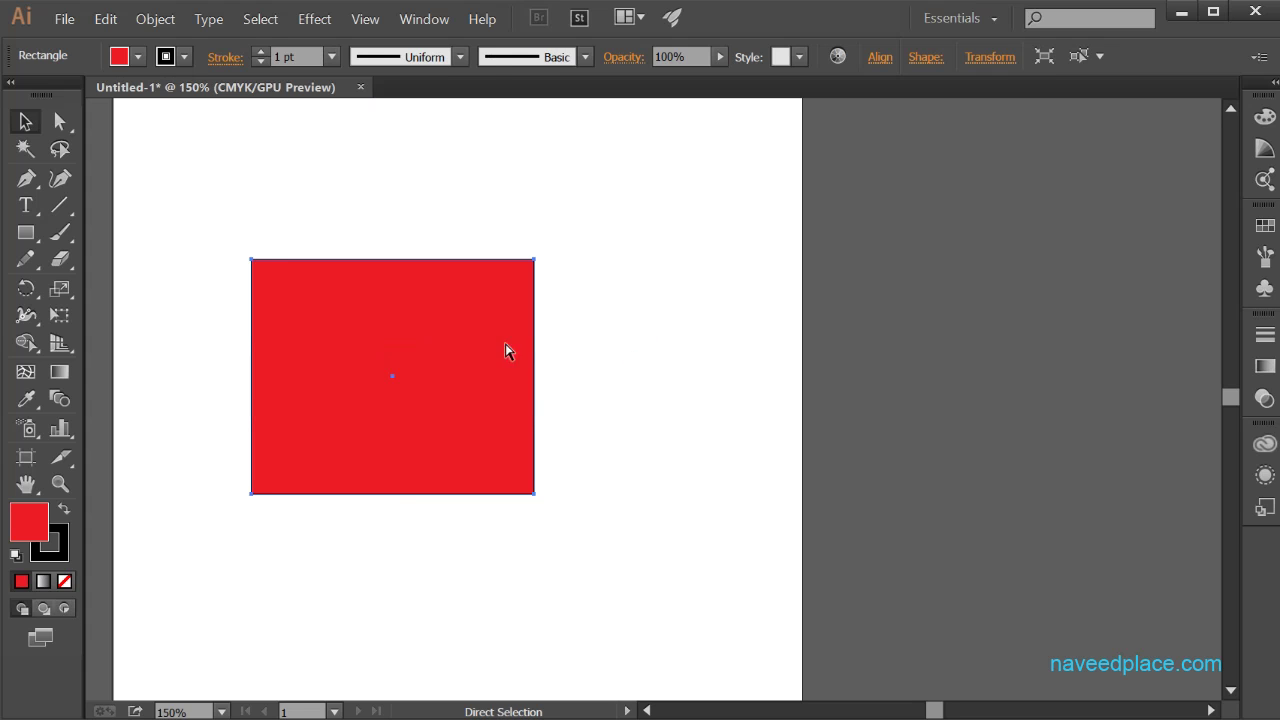
- Preview Pucker & Bloat on the rectangle, trying a pucker of about -155% and a bloat of 11%, and cancel the effect
left_click(316, 20)
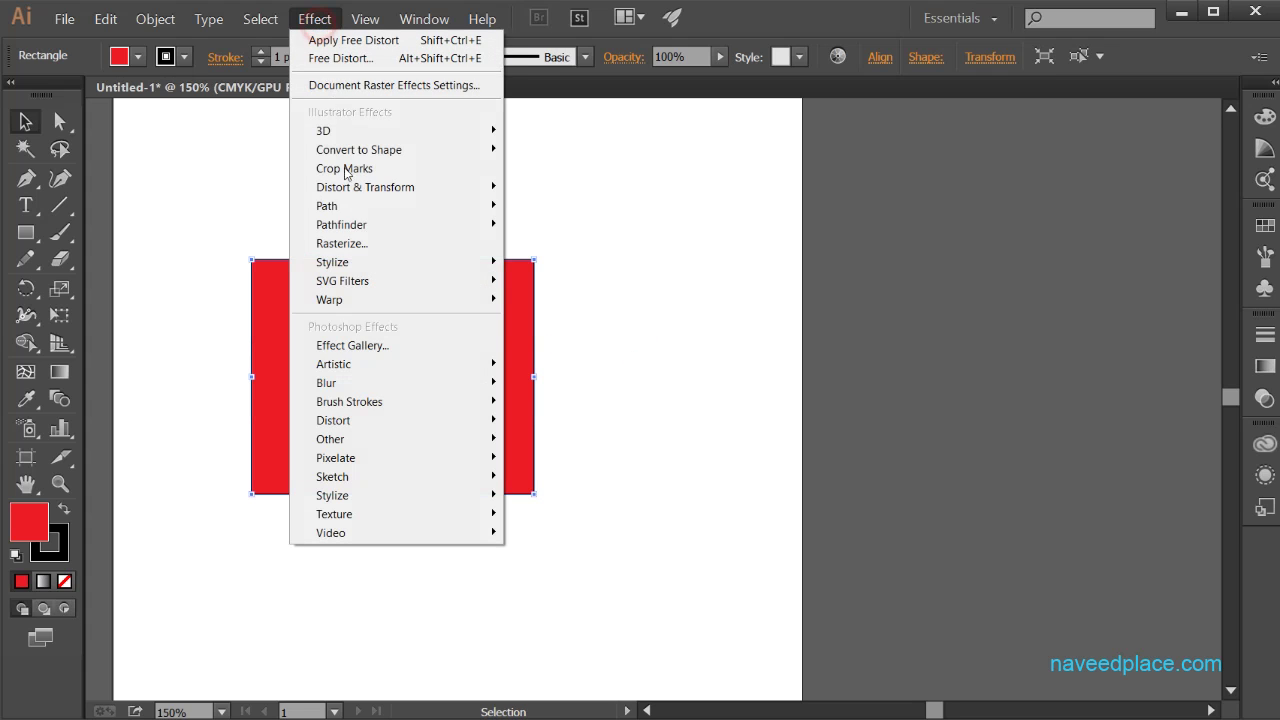
mouse_move(383, 190)
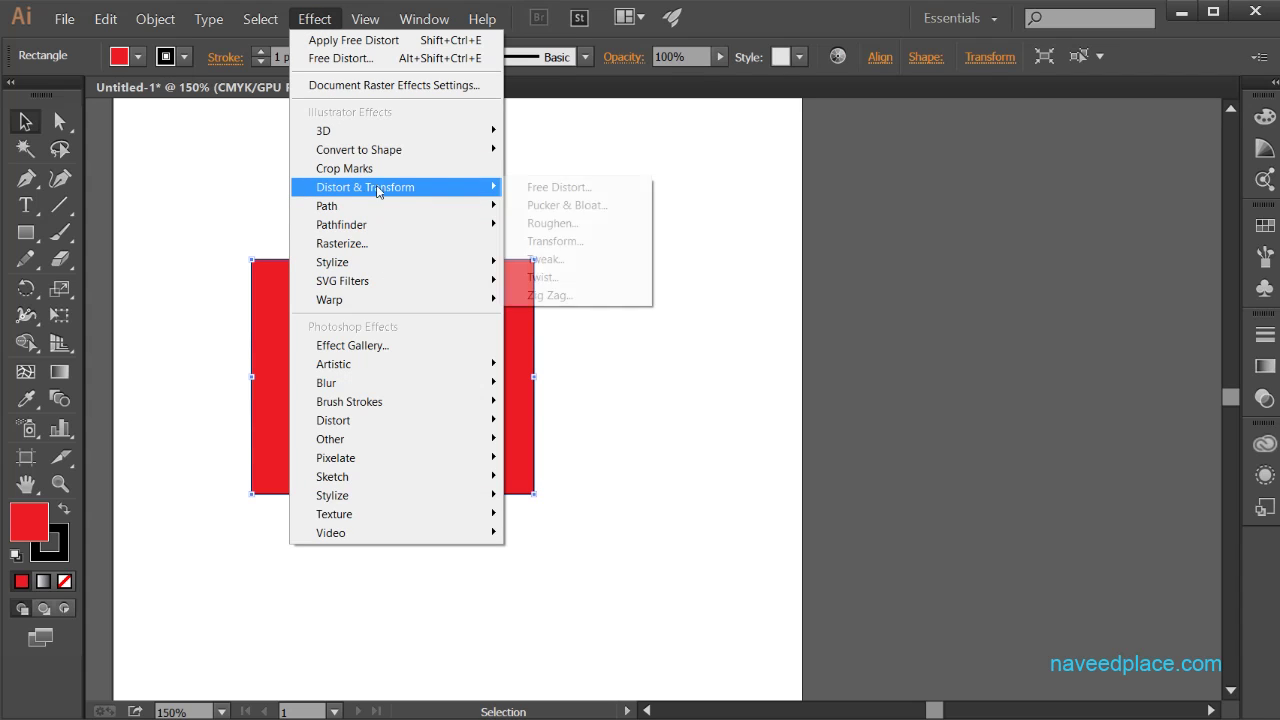
left_click(576, 212)
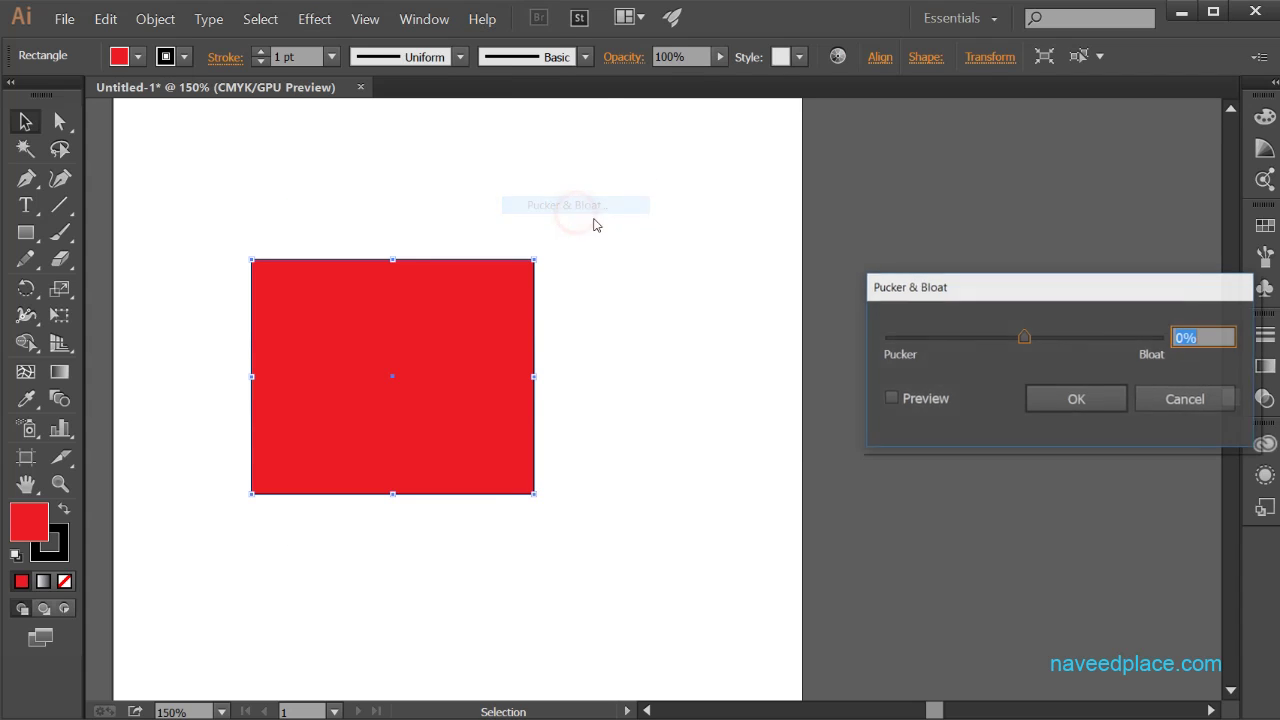
left_click_drag(957, 286, 863, 278)
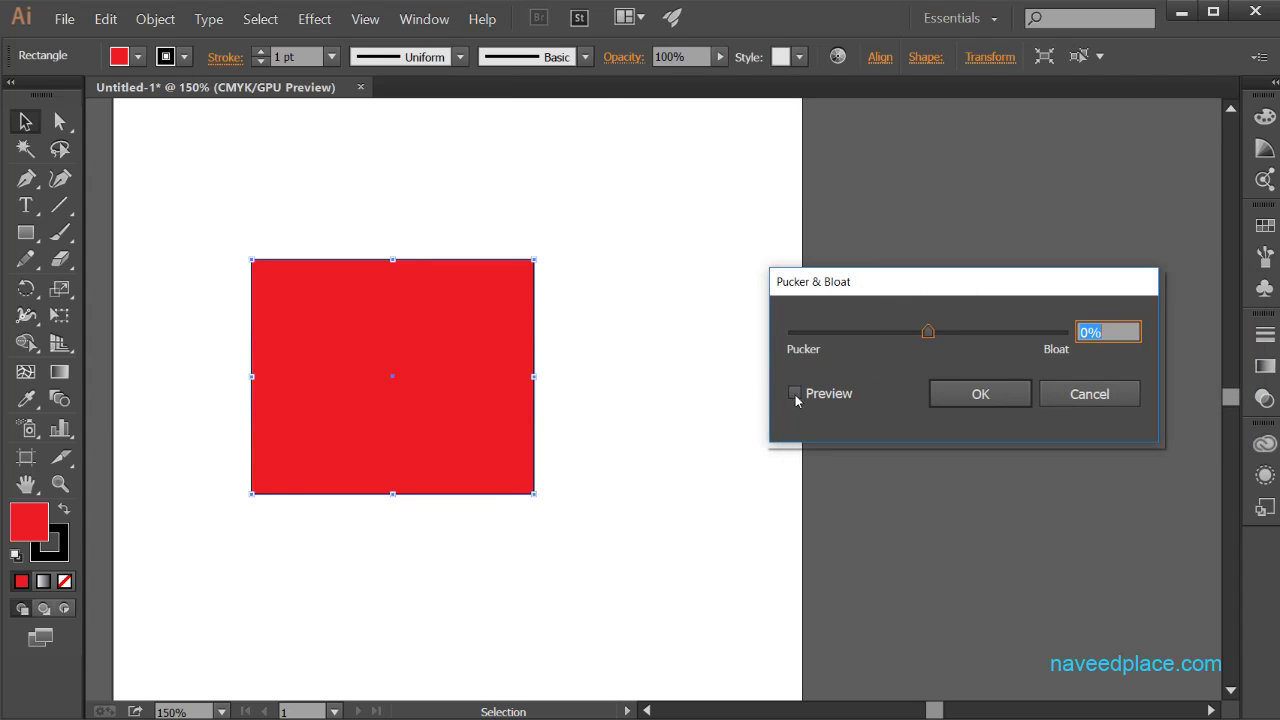
left_click(795, 394)
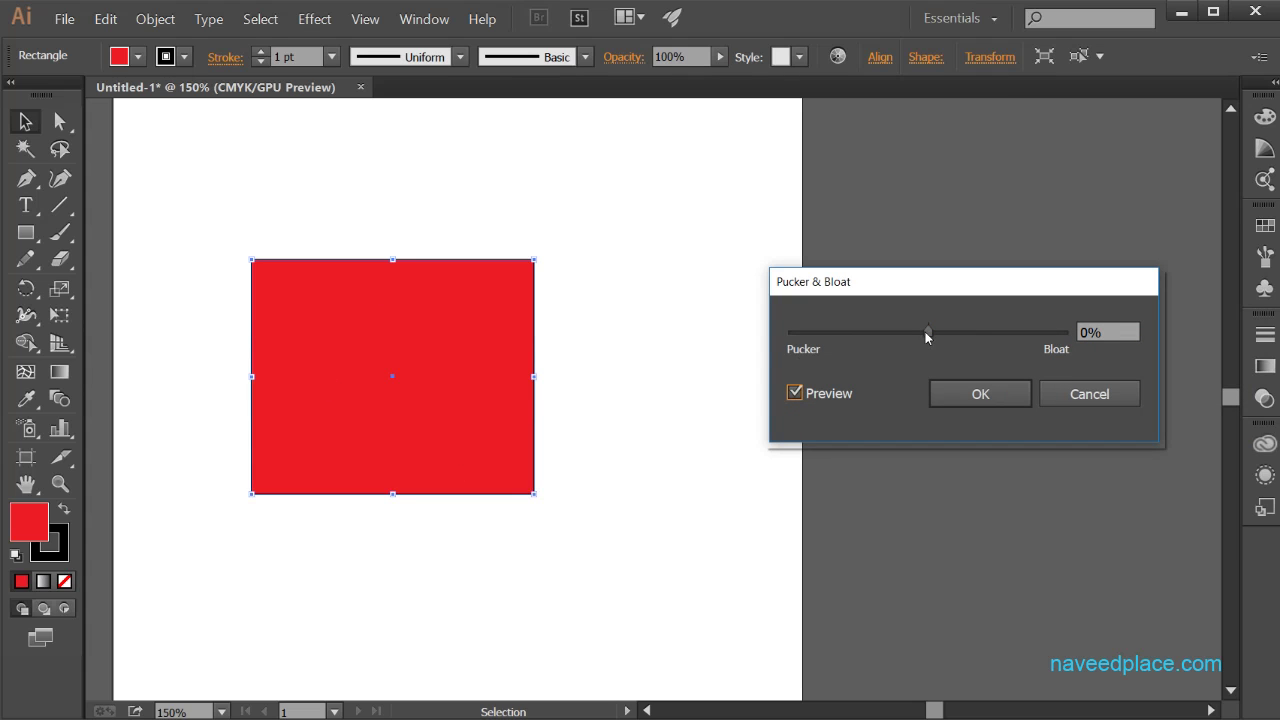
left_click_drag(929, 333, 814, 397)
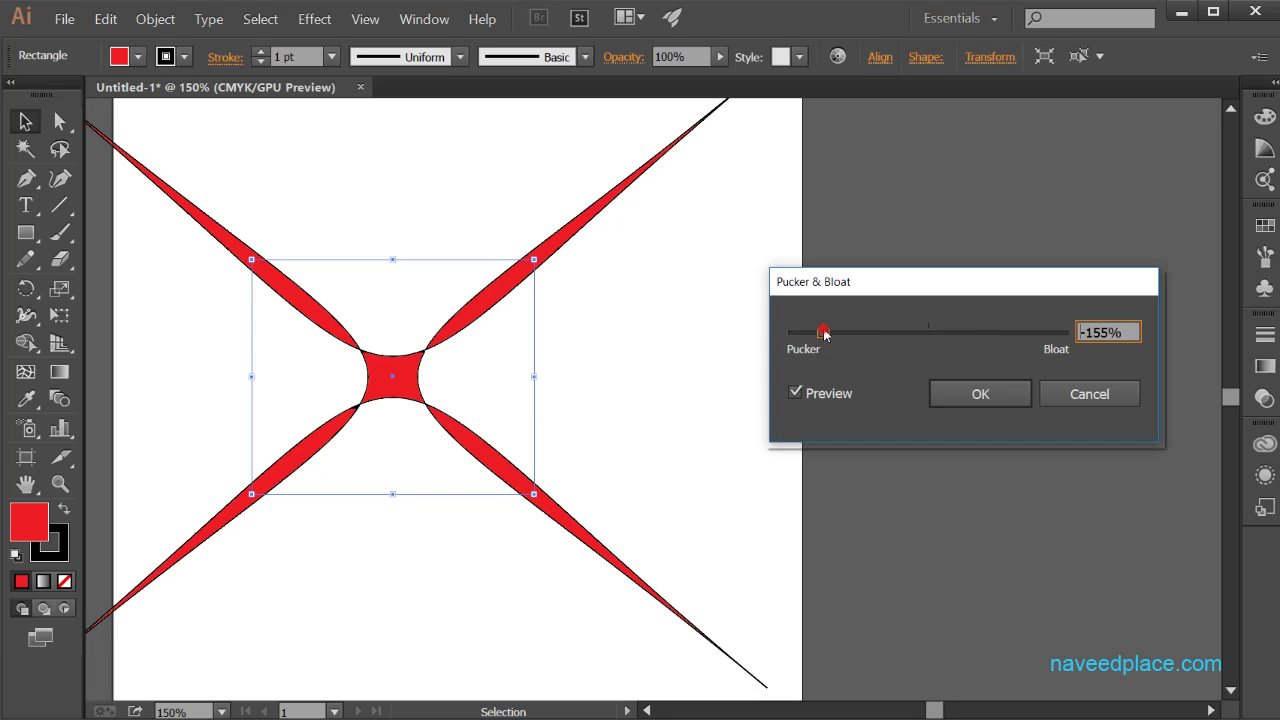
left_click_drag(817, 333, 937, 333)
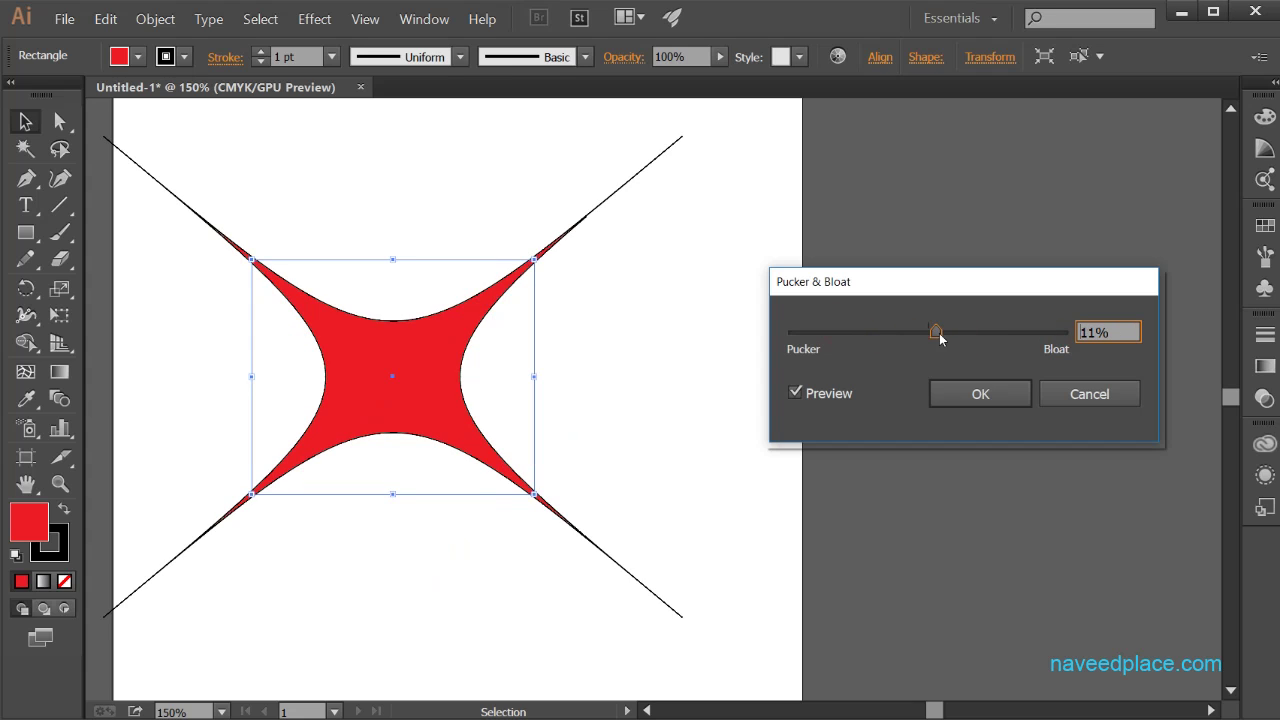
left_click(1082, 401)
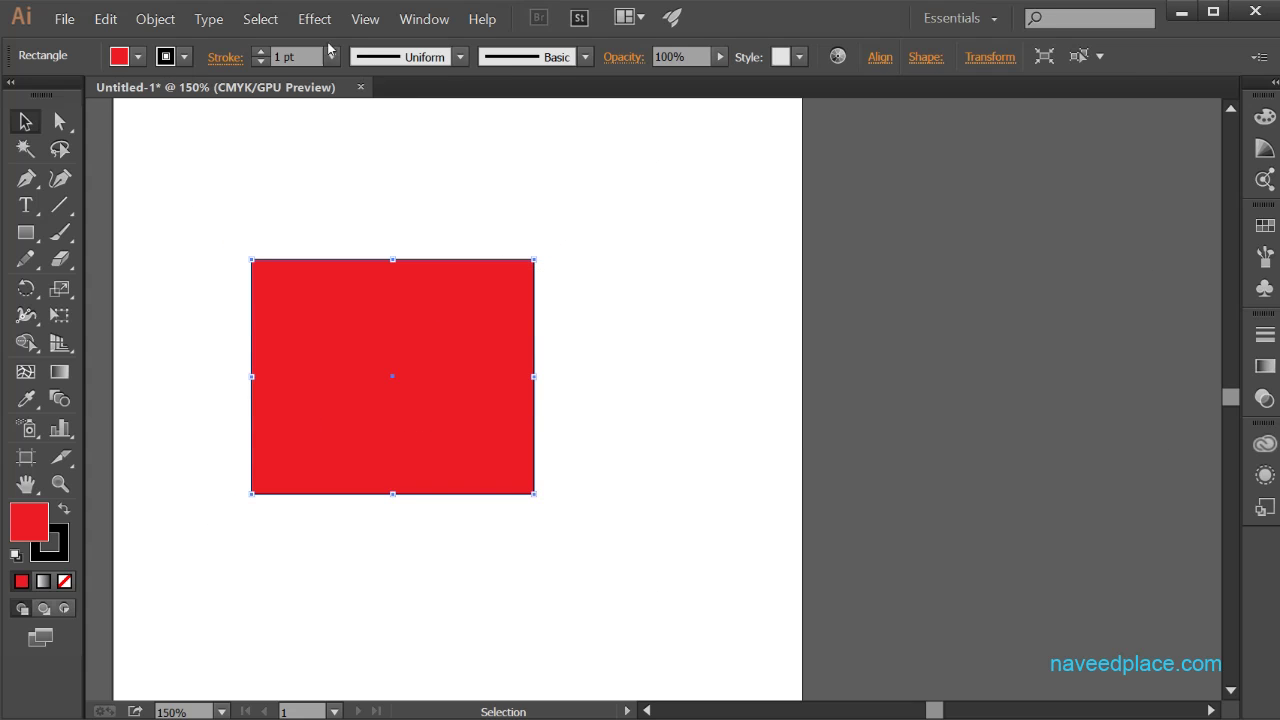
- Open the Roughen effect for the rectangle and turn on its preview
left_click(313, 20)
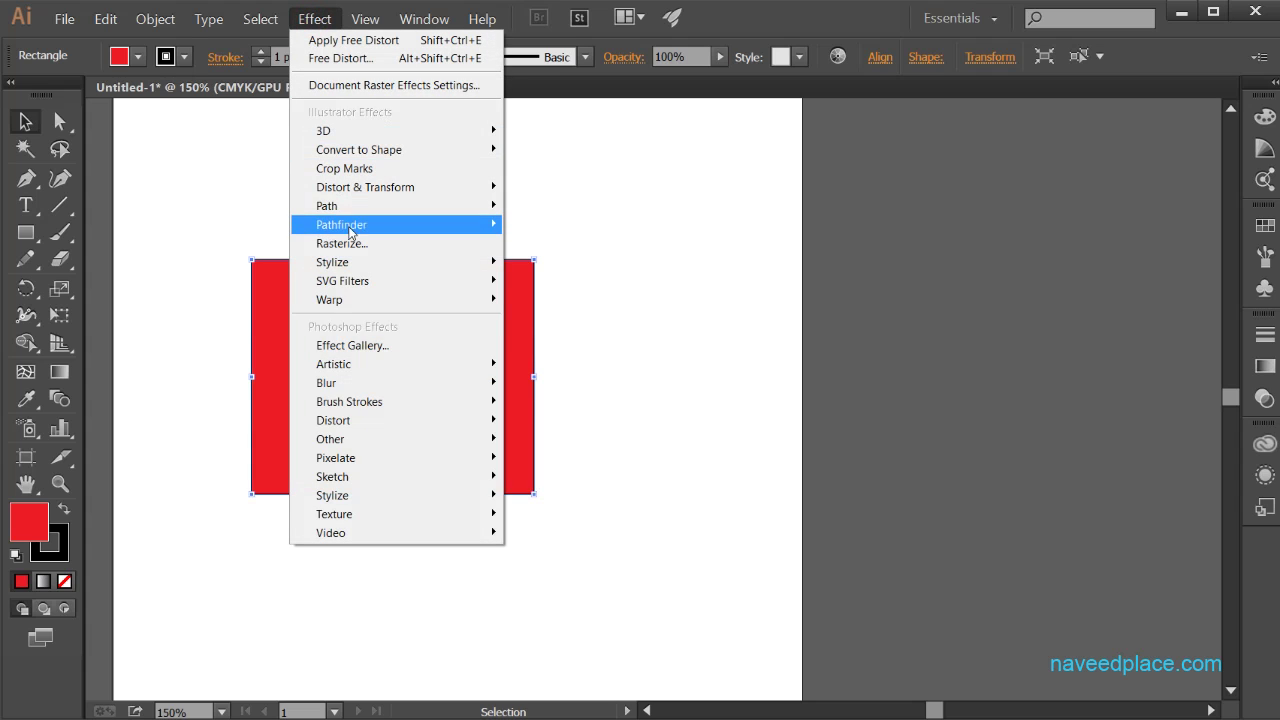
mouse_move(460, 190)
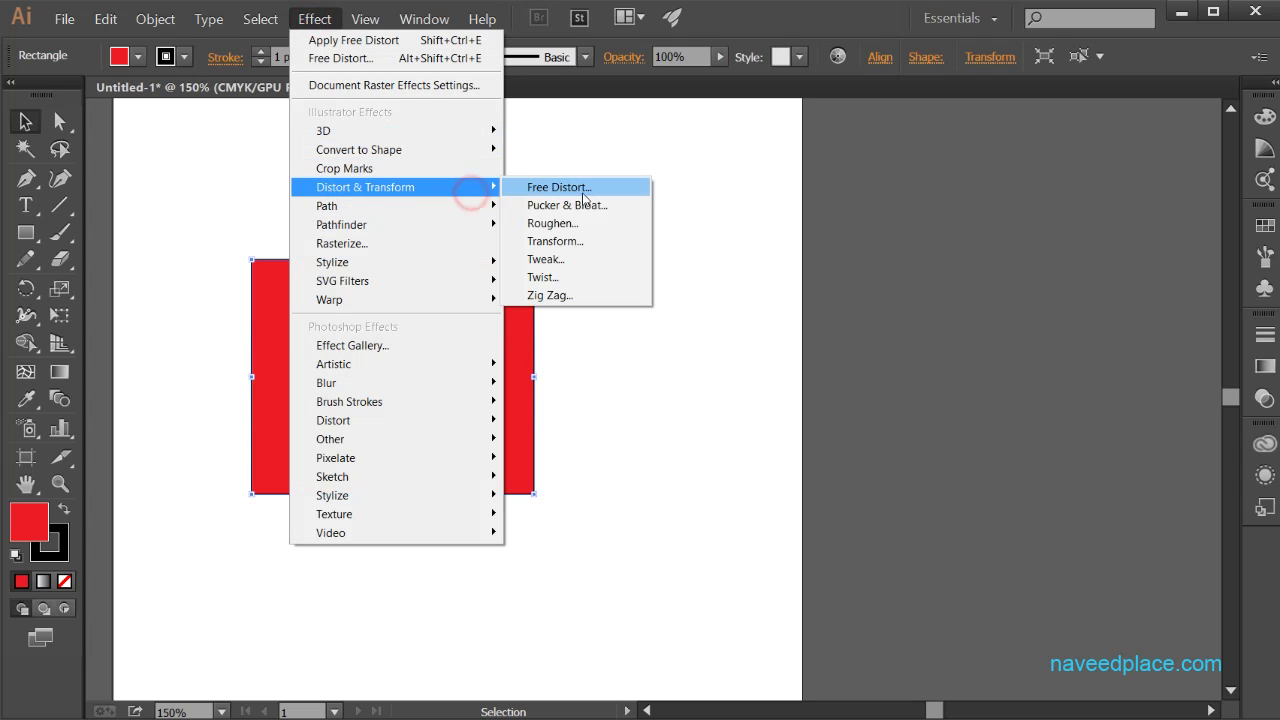
left_click(590, 226)
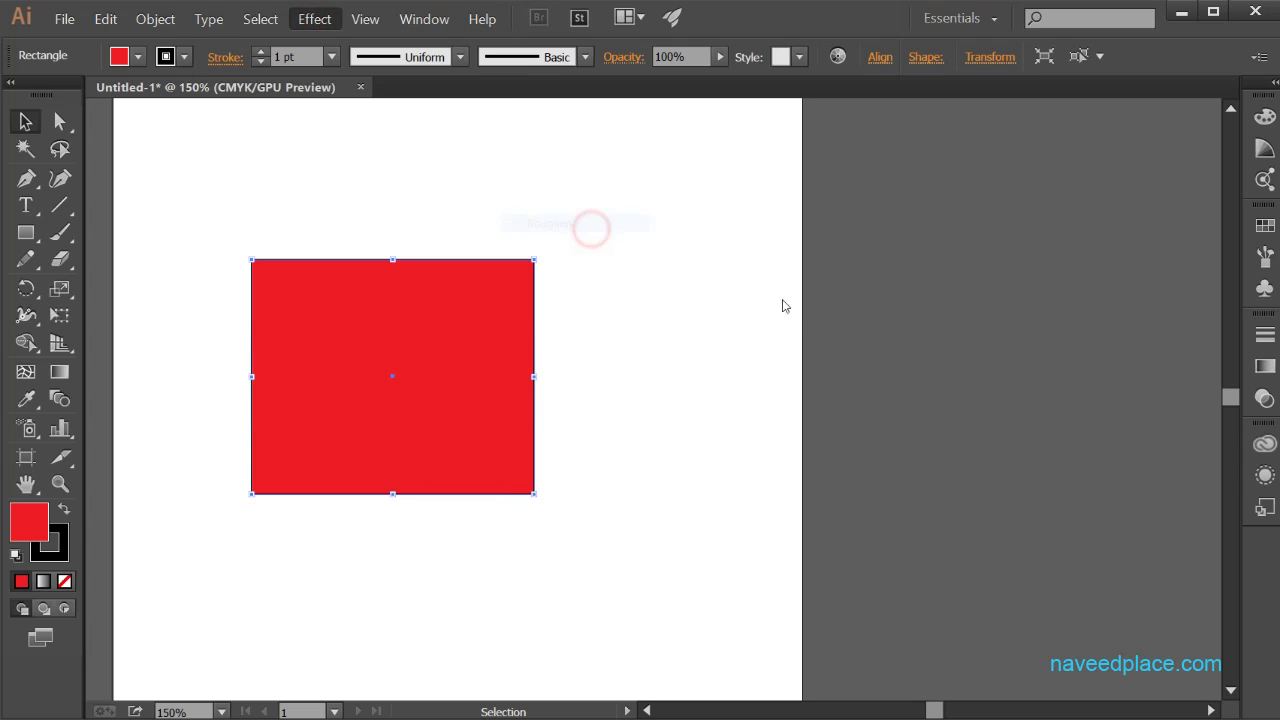
left_click_drag(1080, 218, 827, 222)
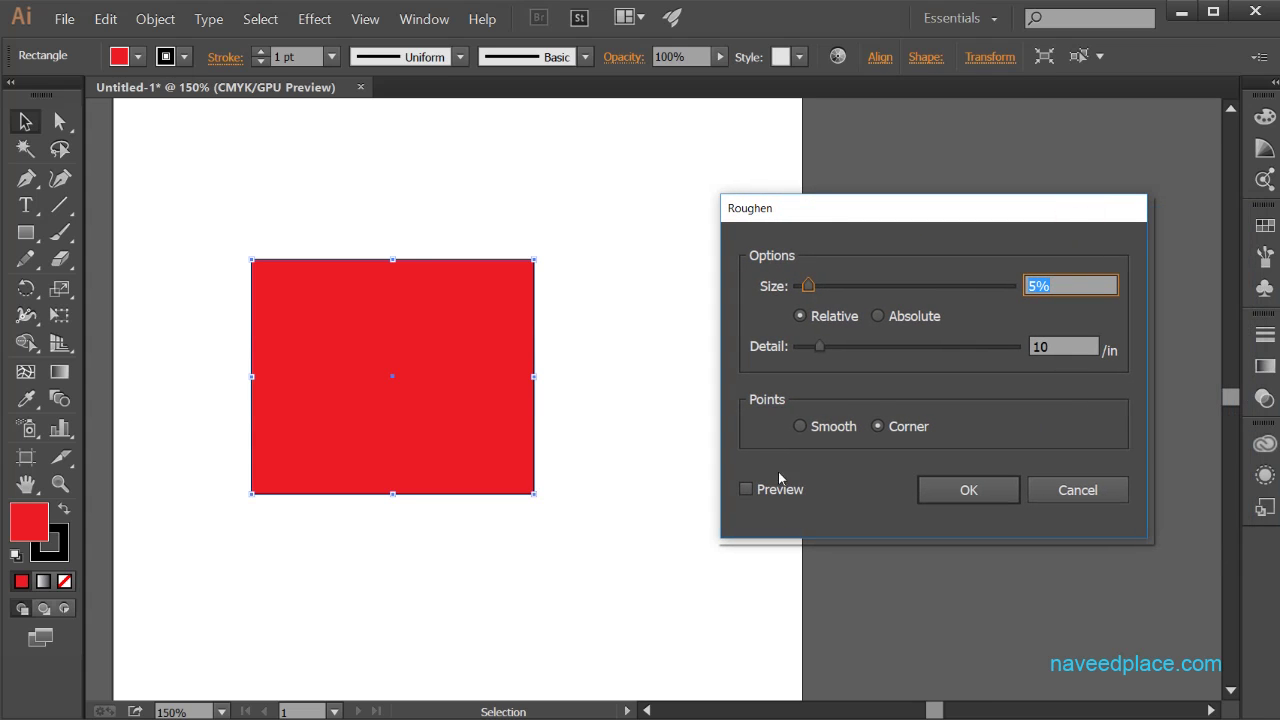
left_click(746, 489)
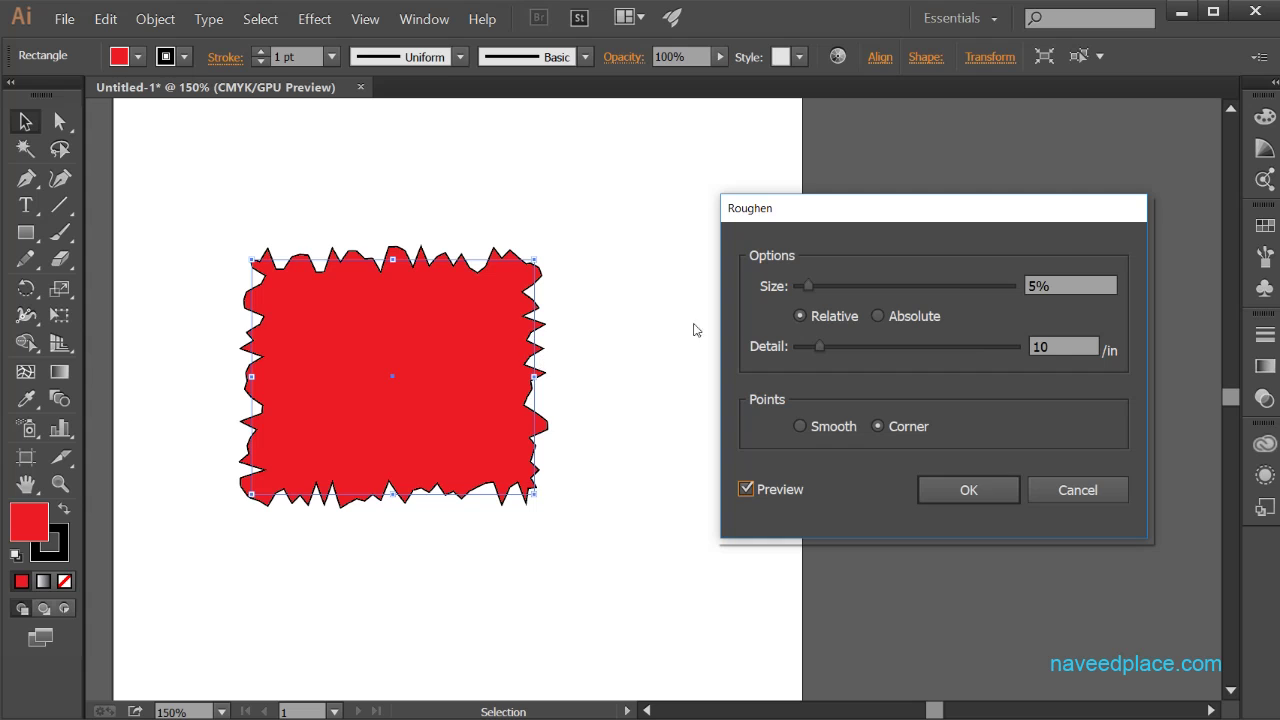
- Reduce the Roughen size to 1% and compare the Absolute and Relative options, ending on Relative
mouse_move(808, 287)
left_mouse_down()
mouse_move(894, 290)
mouse_move(802, 290)
left_mouse_up()
left_click(880, 318)
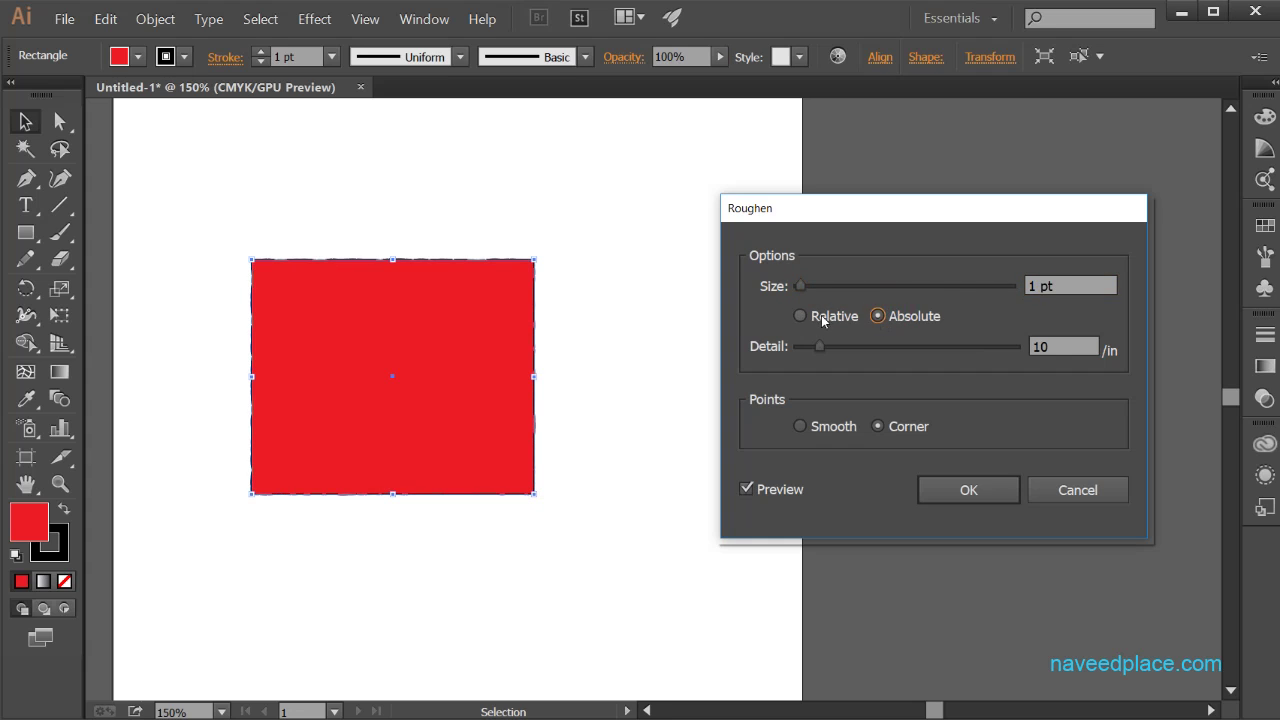
left_click(798, 316)
left_click(878, 316)
left_click(800, 318)
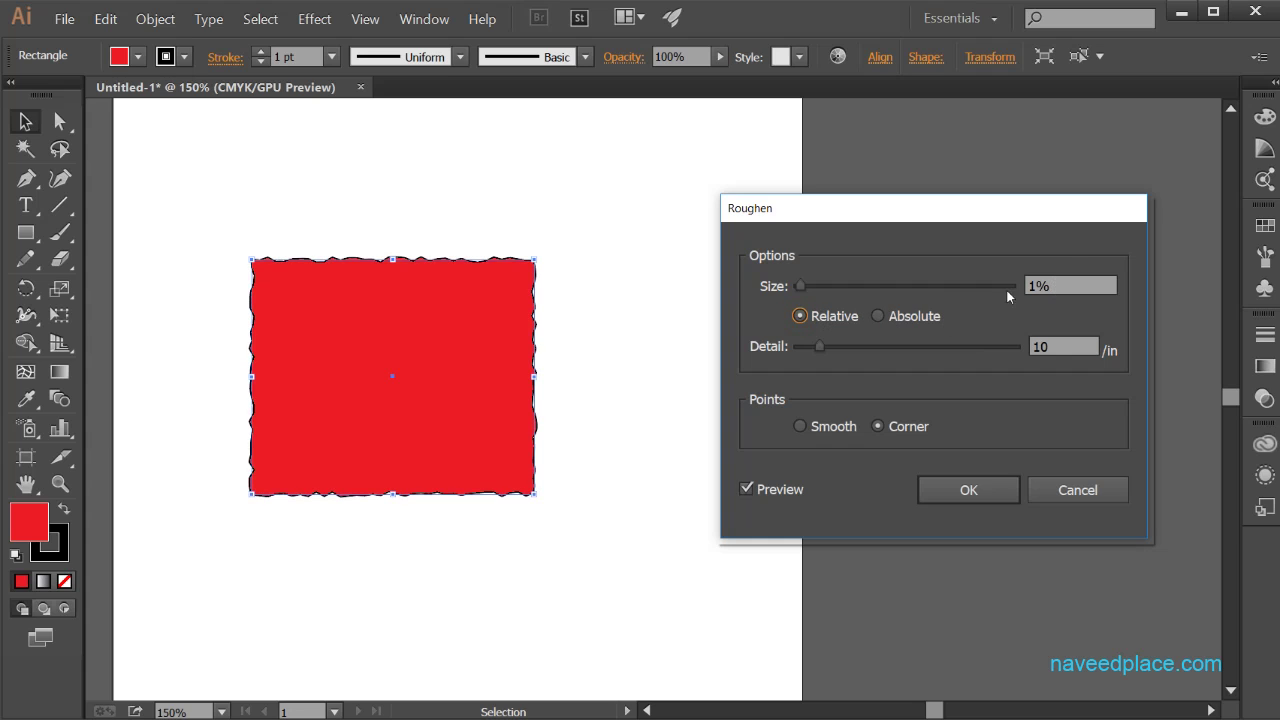
left_click(906, 316)
left_click(800, 316)
- Try a Roughen size of 16% with more detail, and reduce the size to 2% and the detail to 15 per inch
left_click_drag(800, 286, 833, 292)
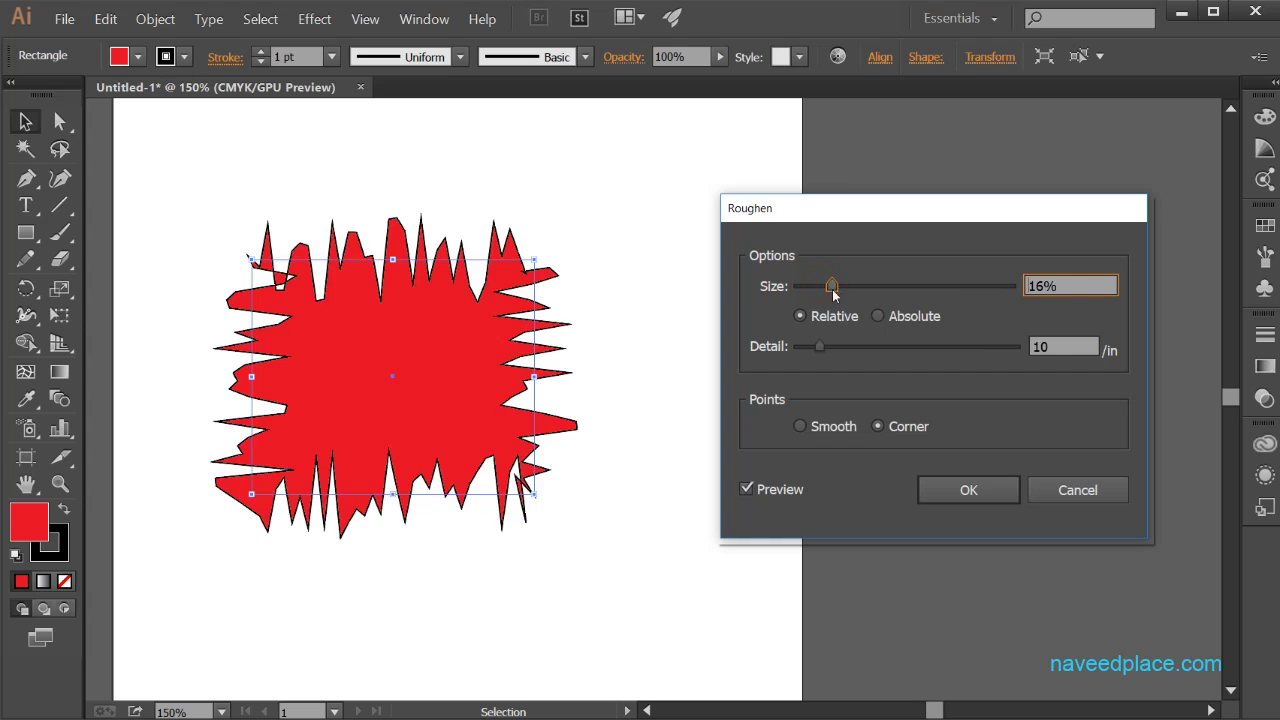
left_click_drag(817, 353, 848, 350)
left_click_drag(831, 287, 803, 289)
mouse_move(843, 352)
left_mouse_down()
mouse_move(794, 352)
mouse_move(832, 346)
left_mouse_up()
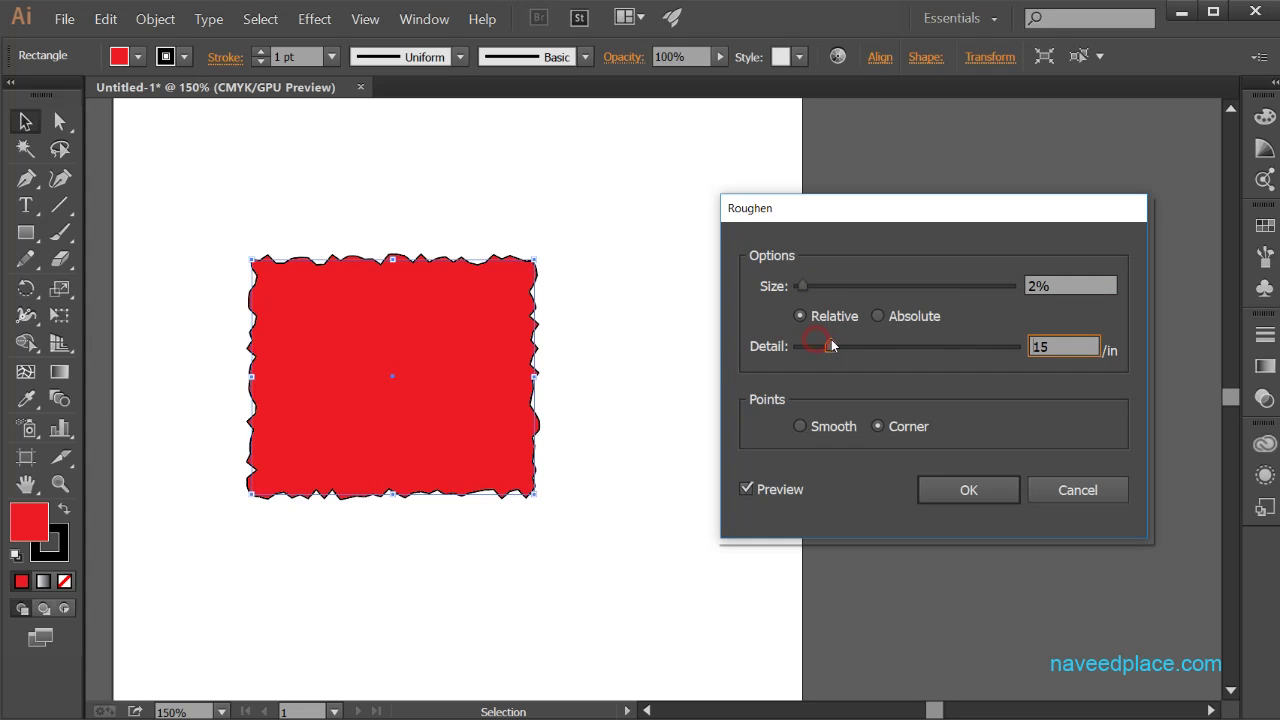
- Compare Smooth and Corner points in Roughen with the detail raised to 18 per inch, and cancel the effect
left_click(806, 430)
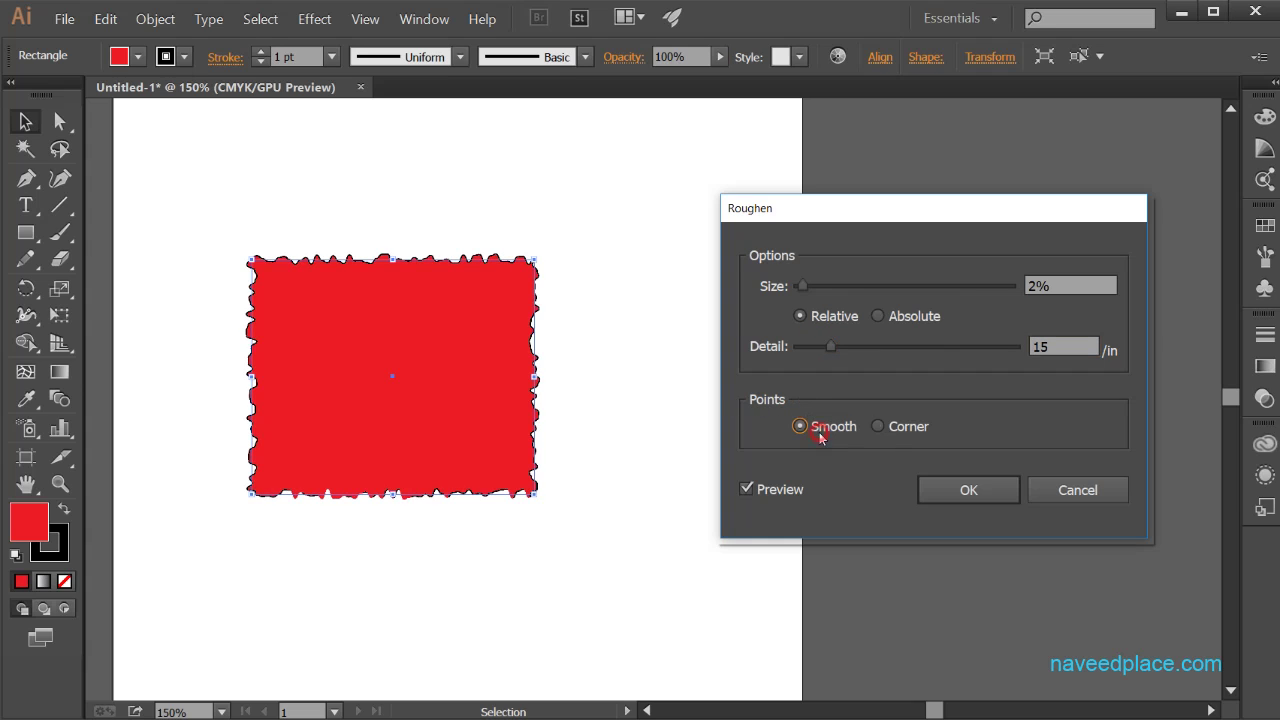
left_click_drag(830, 346, 838, 346)
left_click(889, 432)
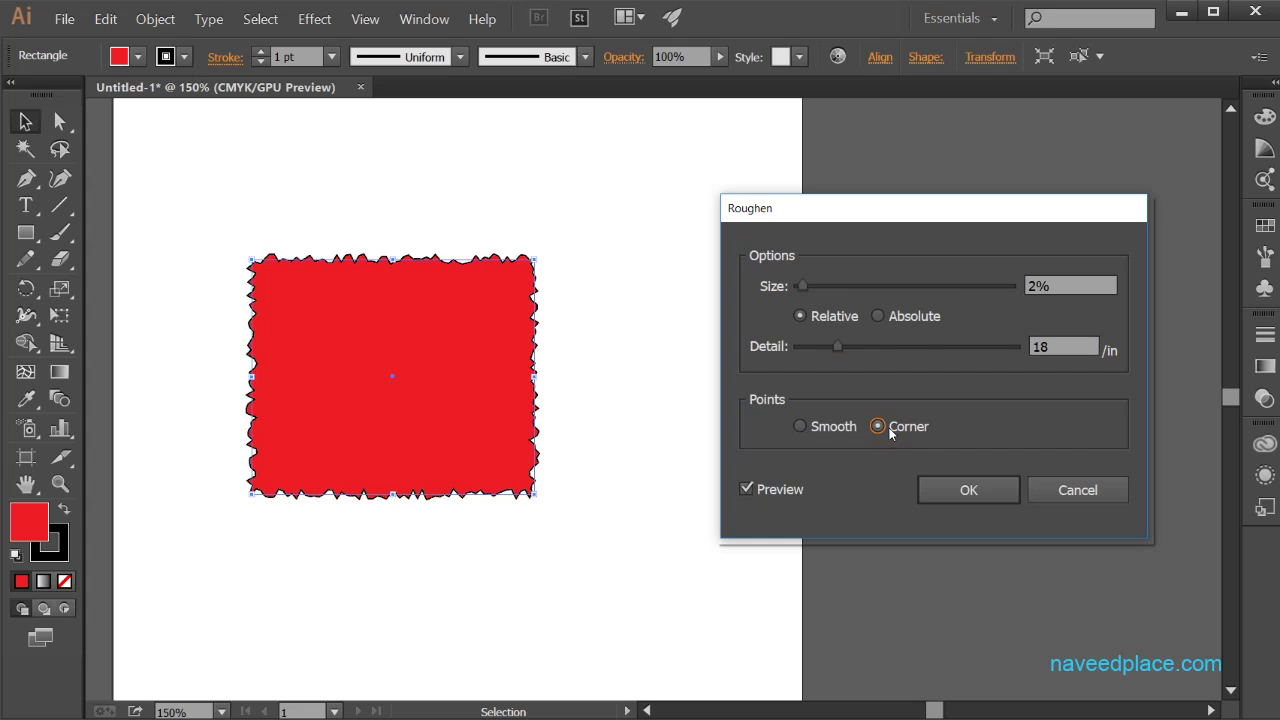
left_click(826, 434)
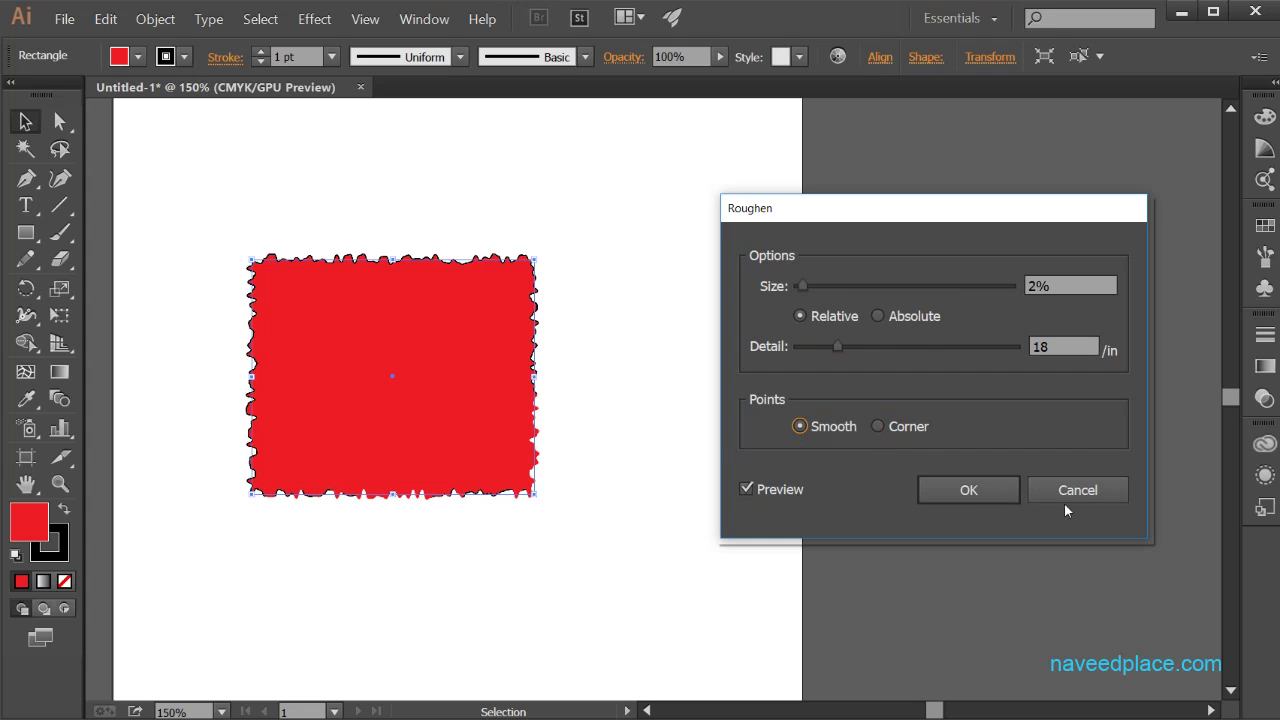
left_click(1036, 492)
- Enlarge the view of the red rectangle, reopen the Roughen effect on it and turn on the preview
left_click(60, 484)
left_click(432, 419)
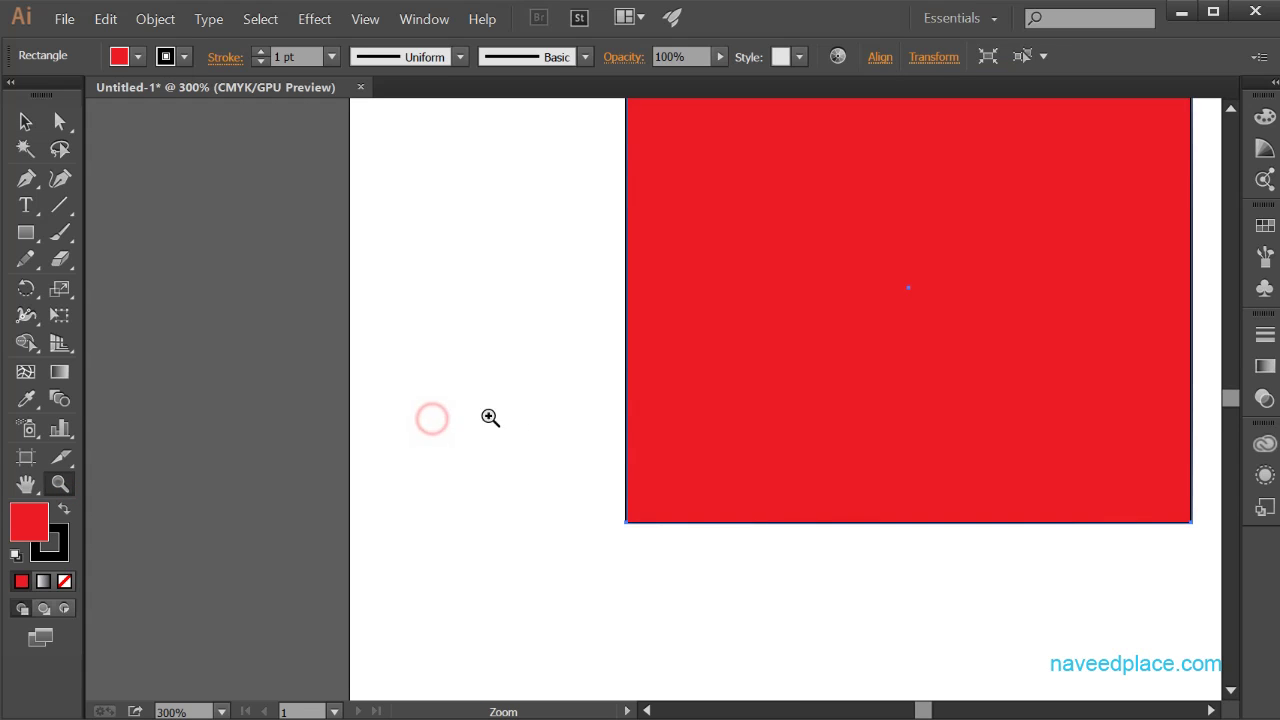
left_click_drag(737, 403, 277, 422)
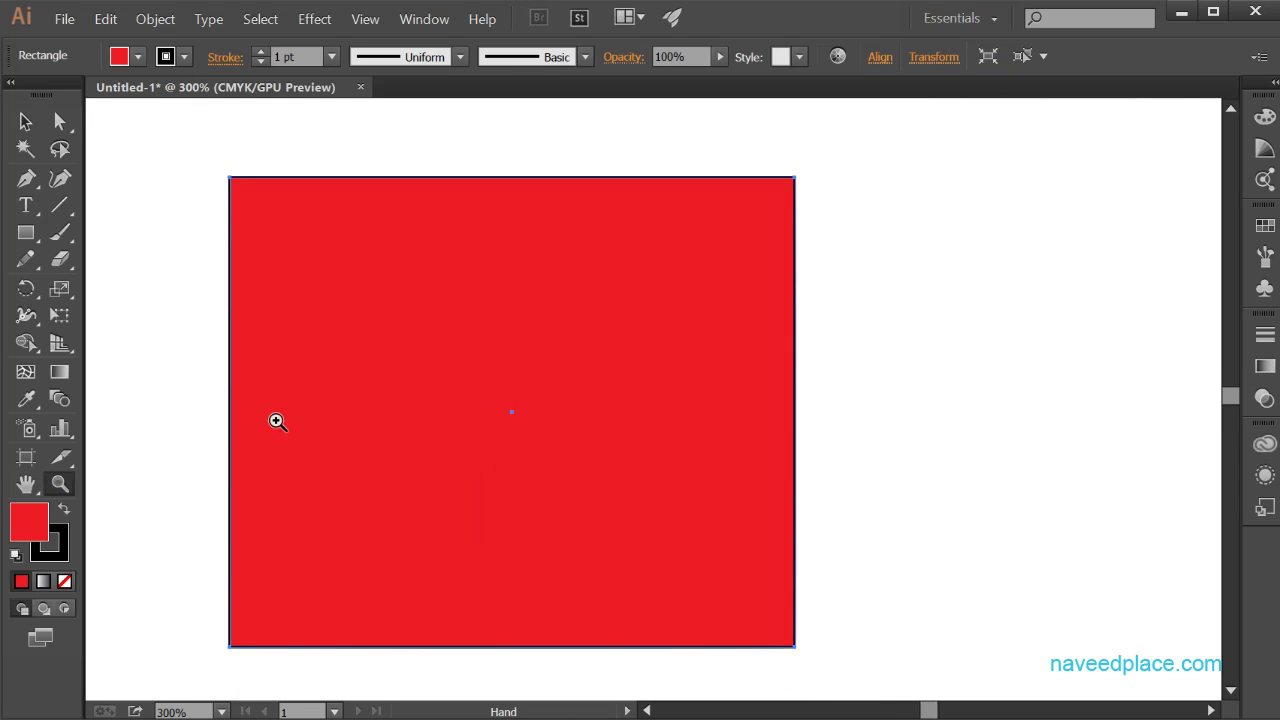
left_click(25, 122)
left_click(130, 185)
left_click(385, 285)
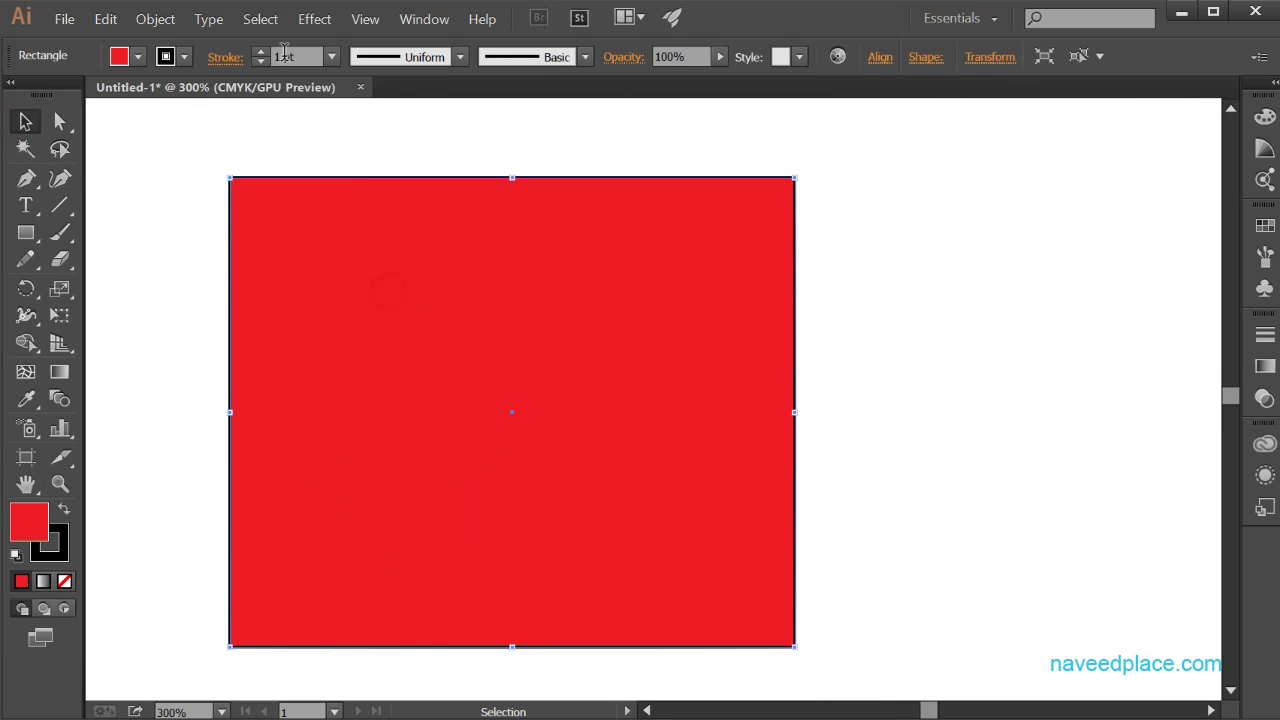
left_click(316, 20)
mouse_move(430, 190)
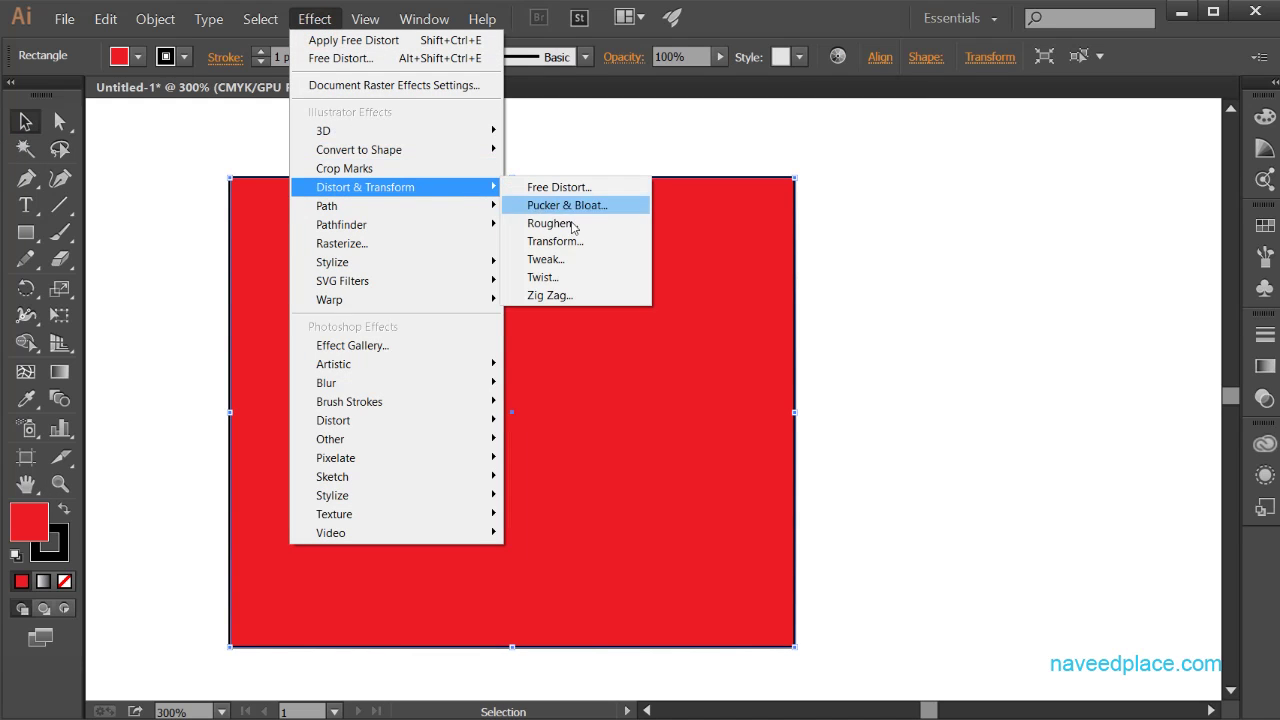
left_click(574, 223)
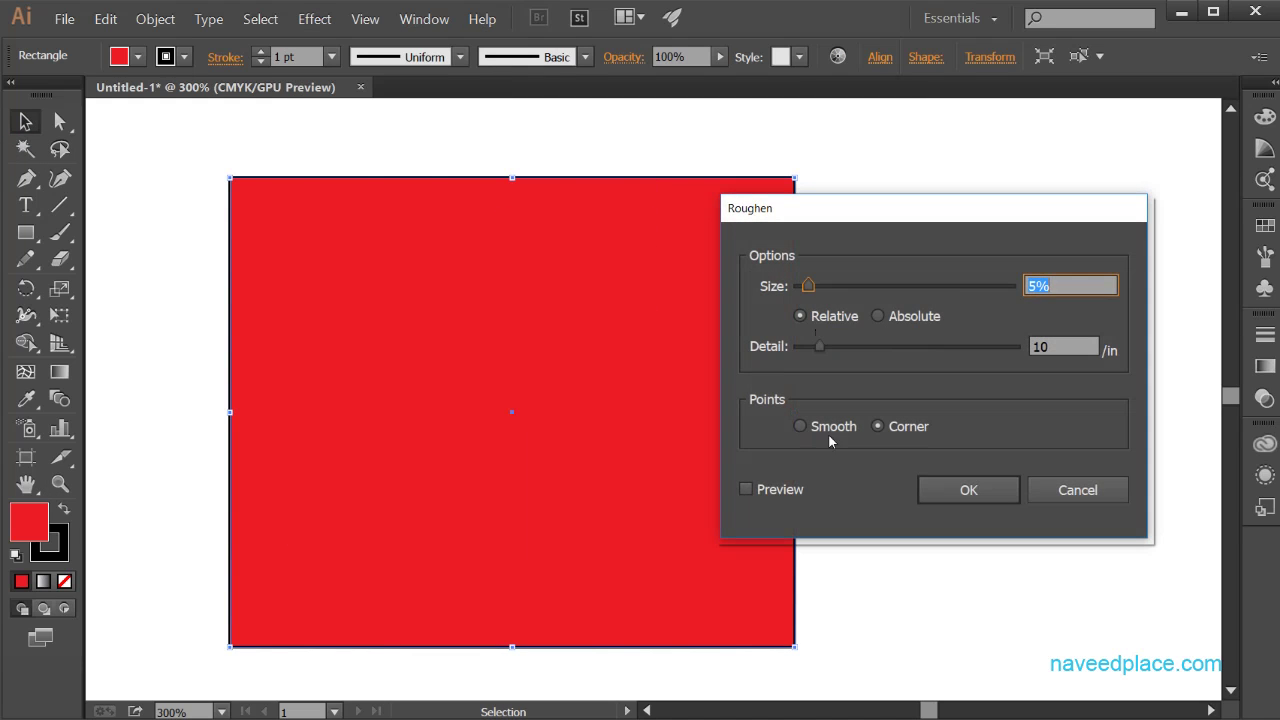
left_click(750, 489)
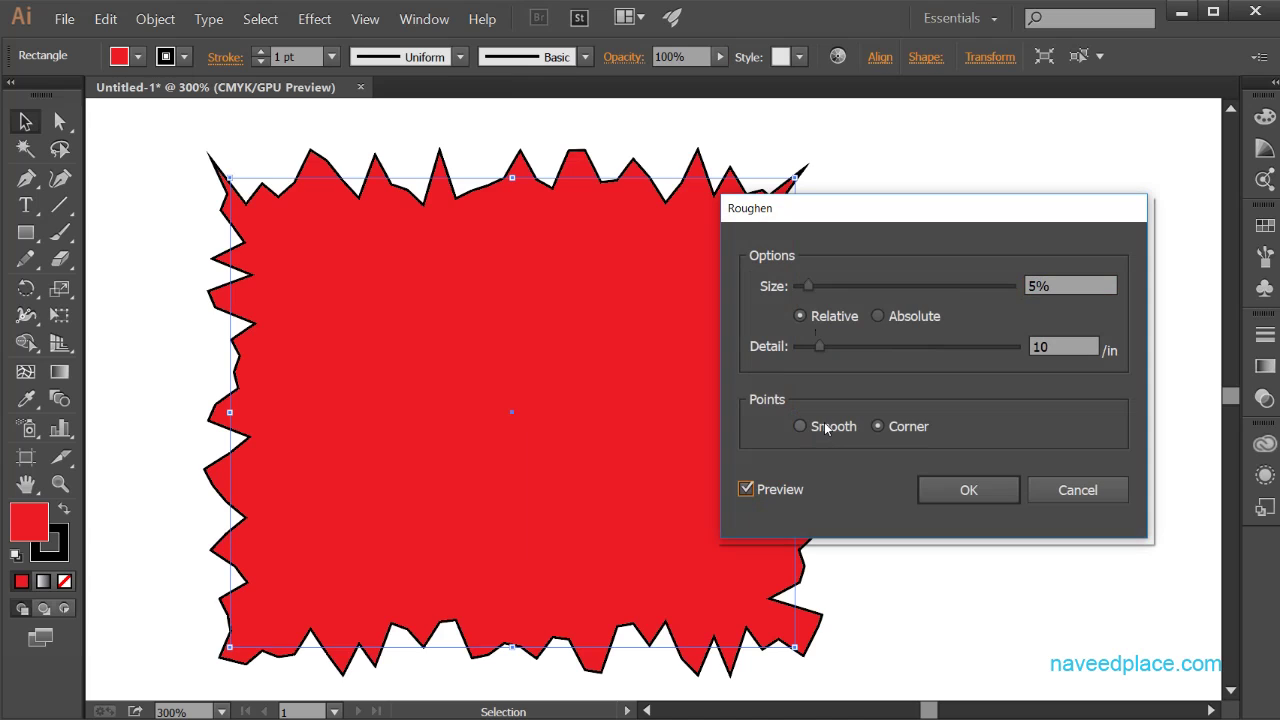
- Compare Smooth and Corner points in Roughen at 5% size and 10 per inch detail, and cancel the effect
left_click(824, 427)
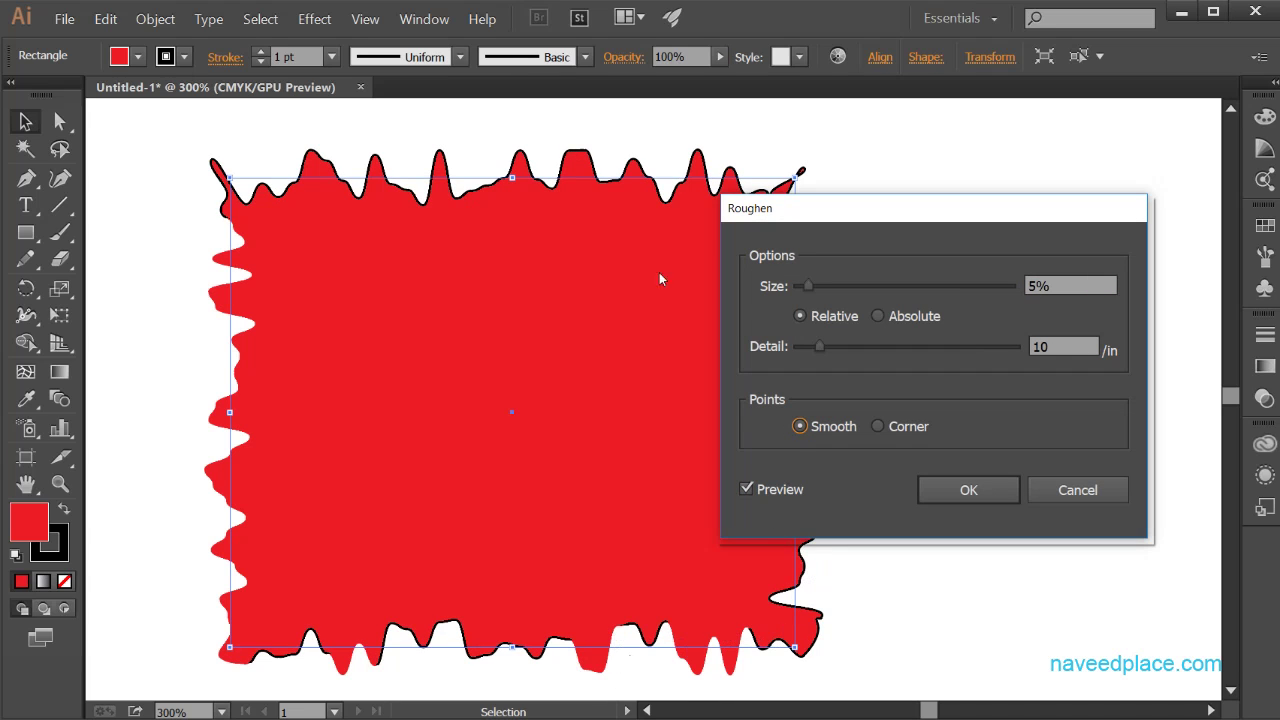
left_click(900, 428)
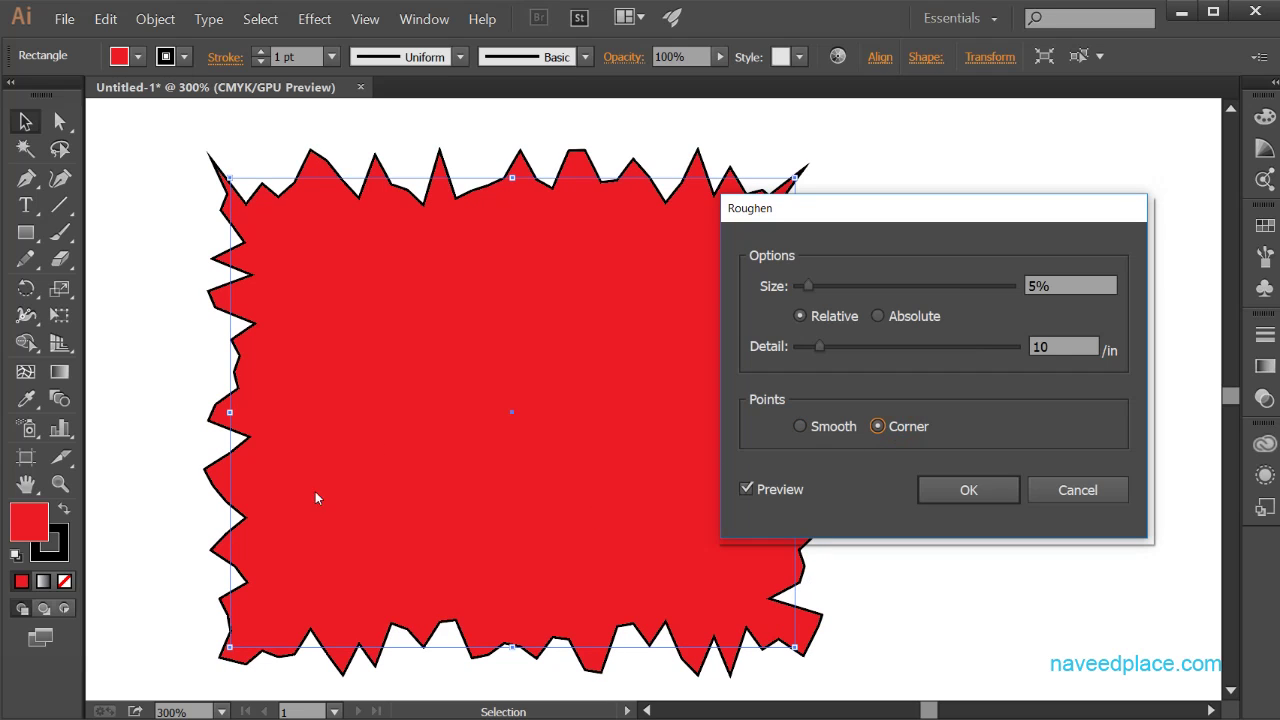
left_click(1071, 500)
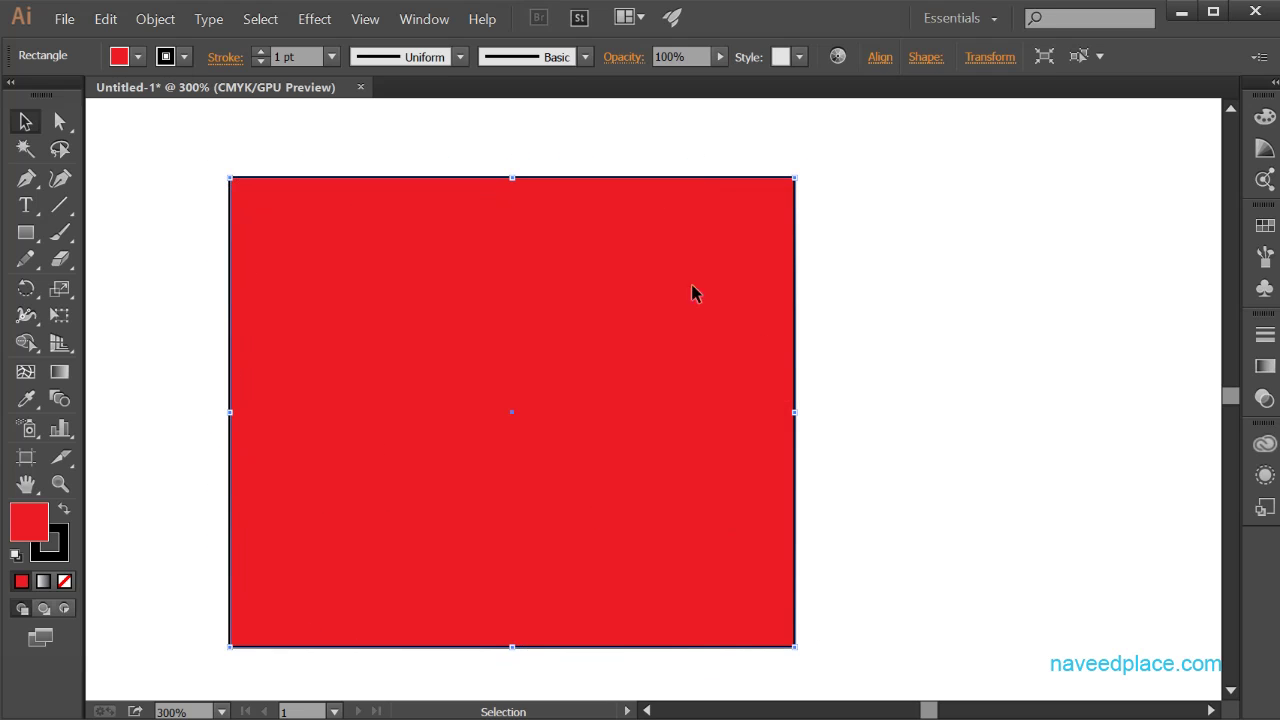
- Open the Transform effect for the rectangle with preview on, and scale it to 46% horizontally and 92% vertically
left_click(297, 15)
mouse_move(406, 188)
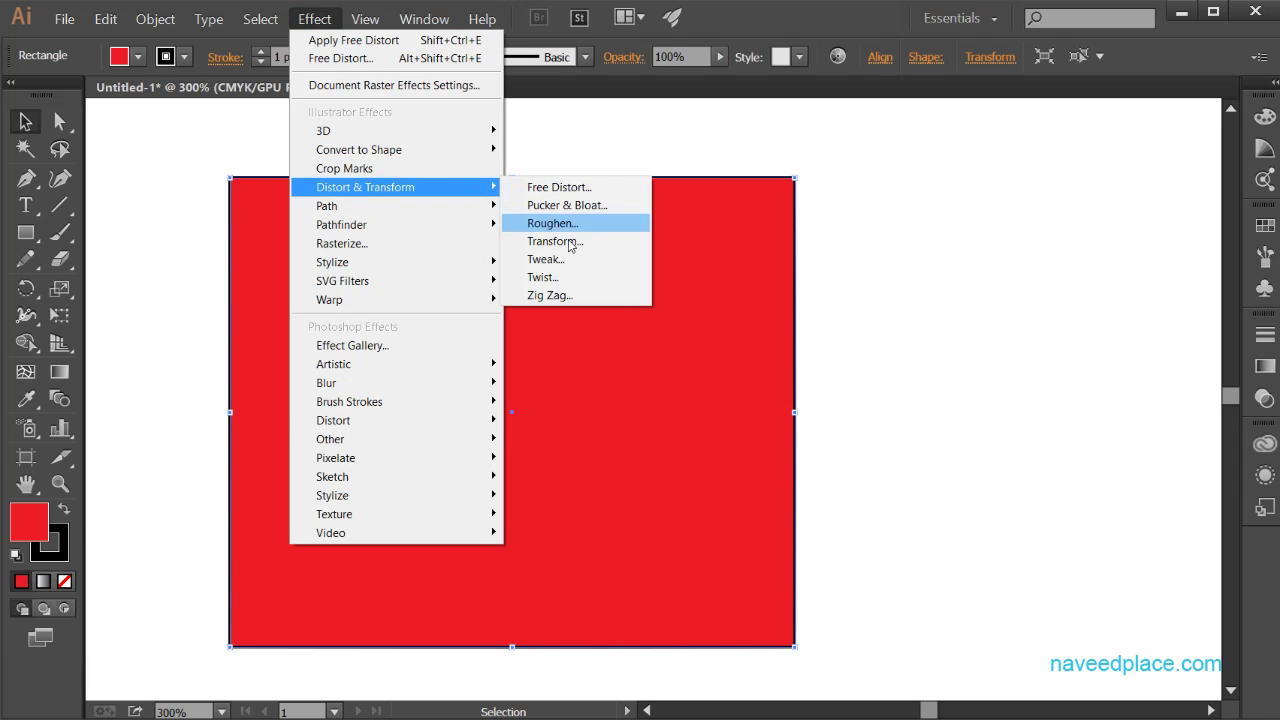
left_click(571, 243)
left_click_drag(1068, 60, 905, 80)
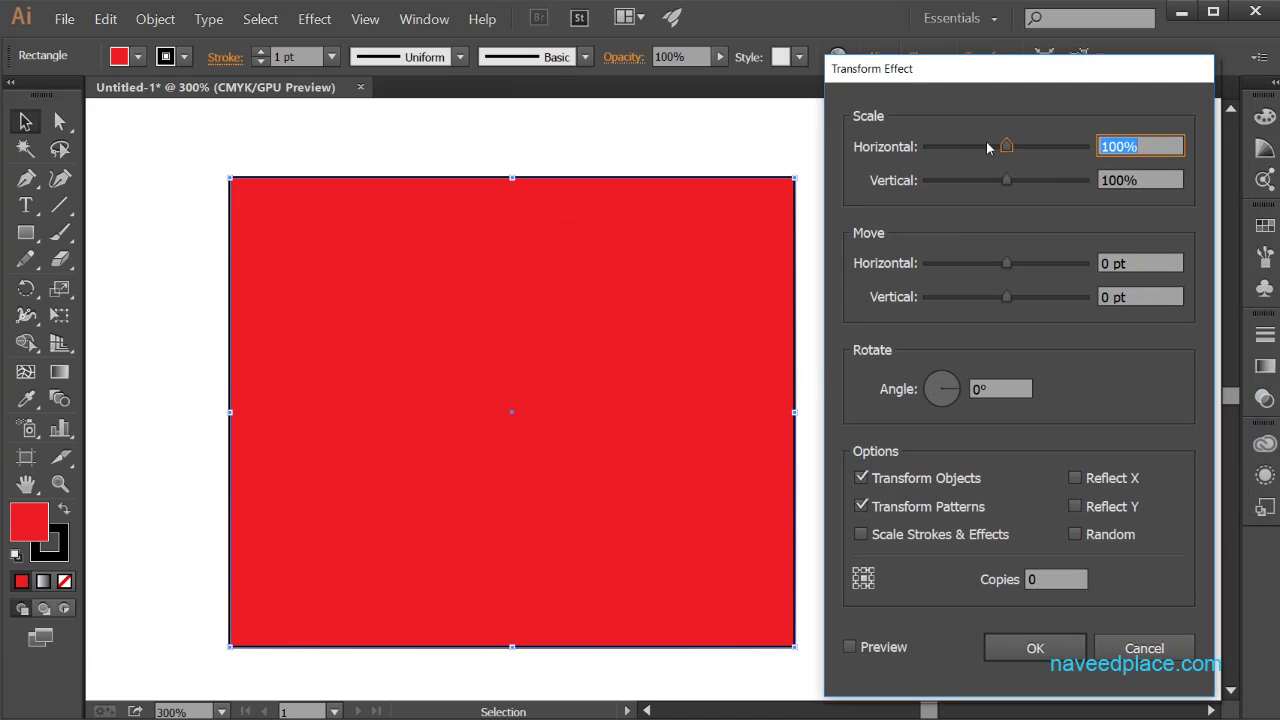
left_click_drag(1006, 147, 1018, 147)
left_click(879, 645)
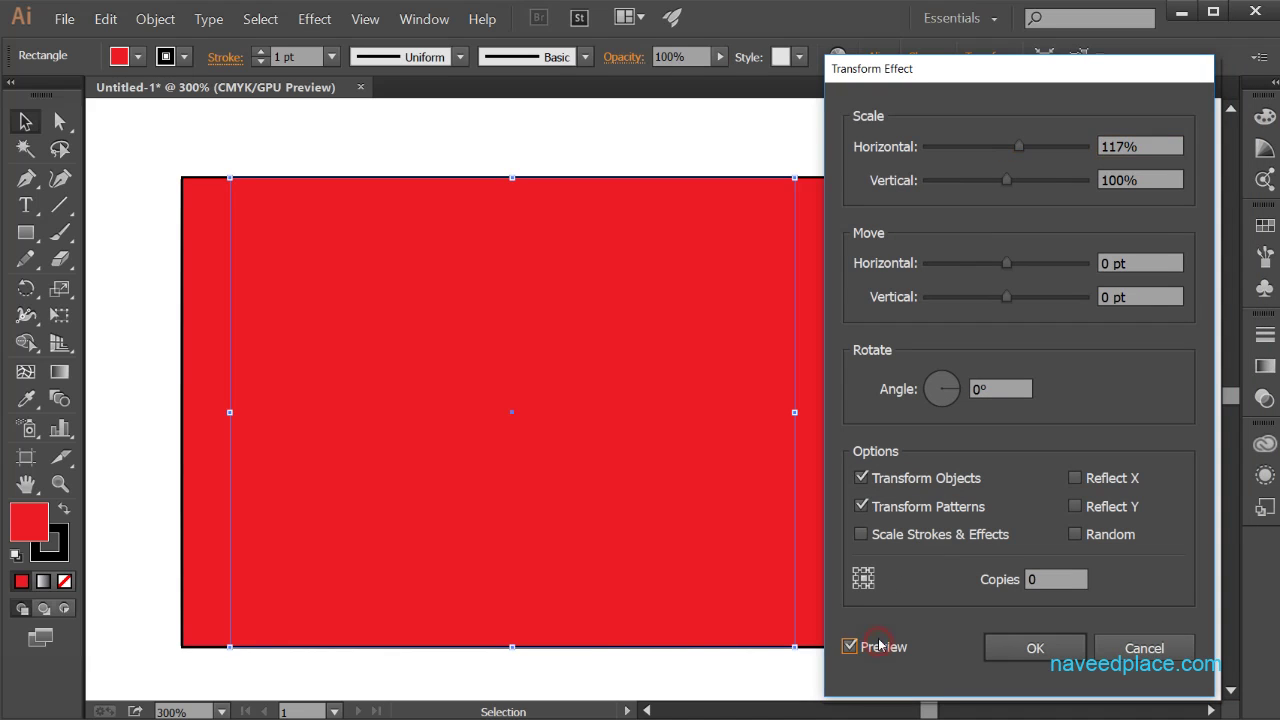
left_click_drag(1018, 147, 964, 147)
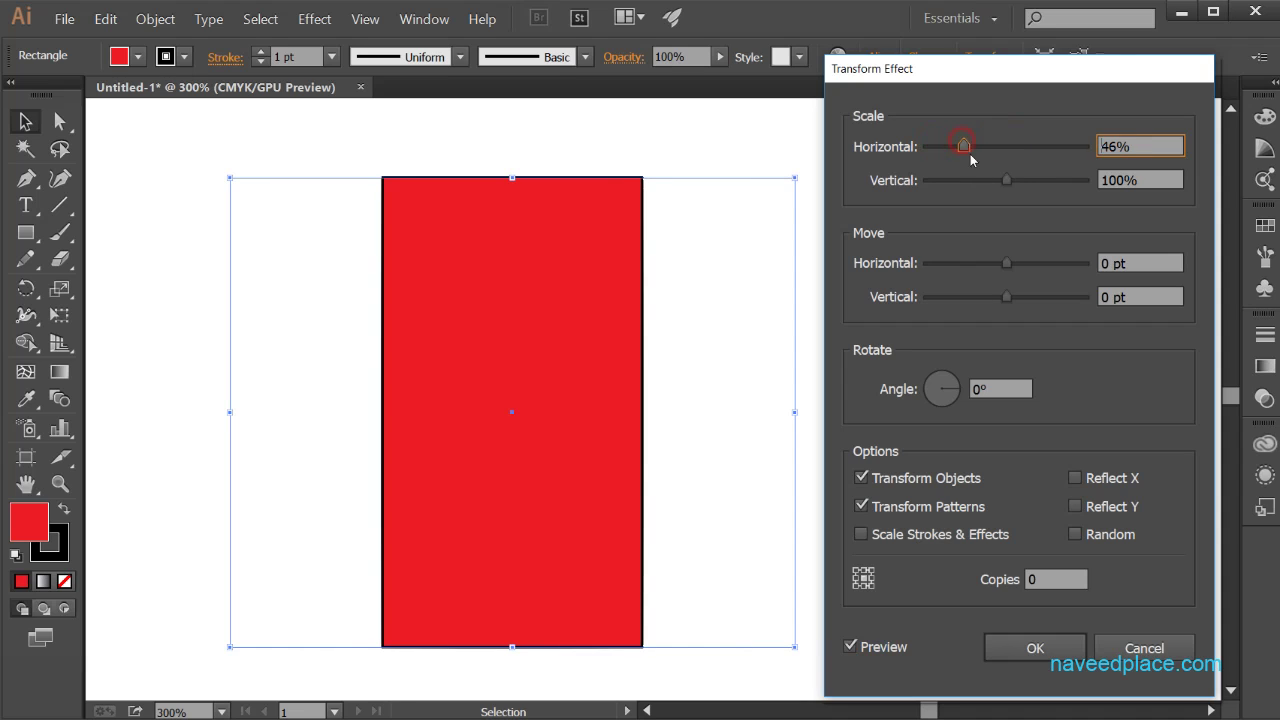
left_click_drag(1000, 187, 976, 187)
left_click_drag(995, 192, 1003, 188)
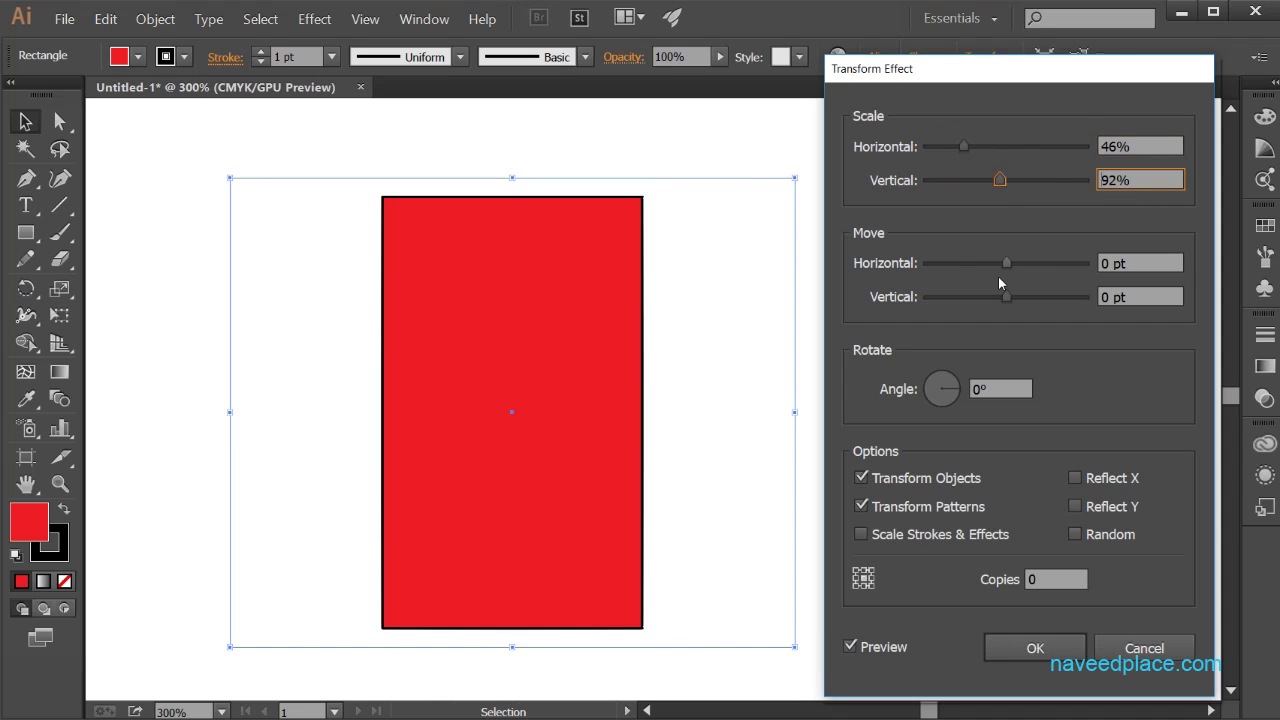
- Set the Transform effect's move to -25 pt horizontal and -32 pt vertical, and its rotation angle to 338°
left_click_drag(1007, 264, 980, 291)
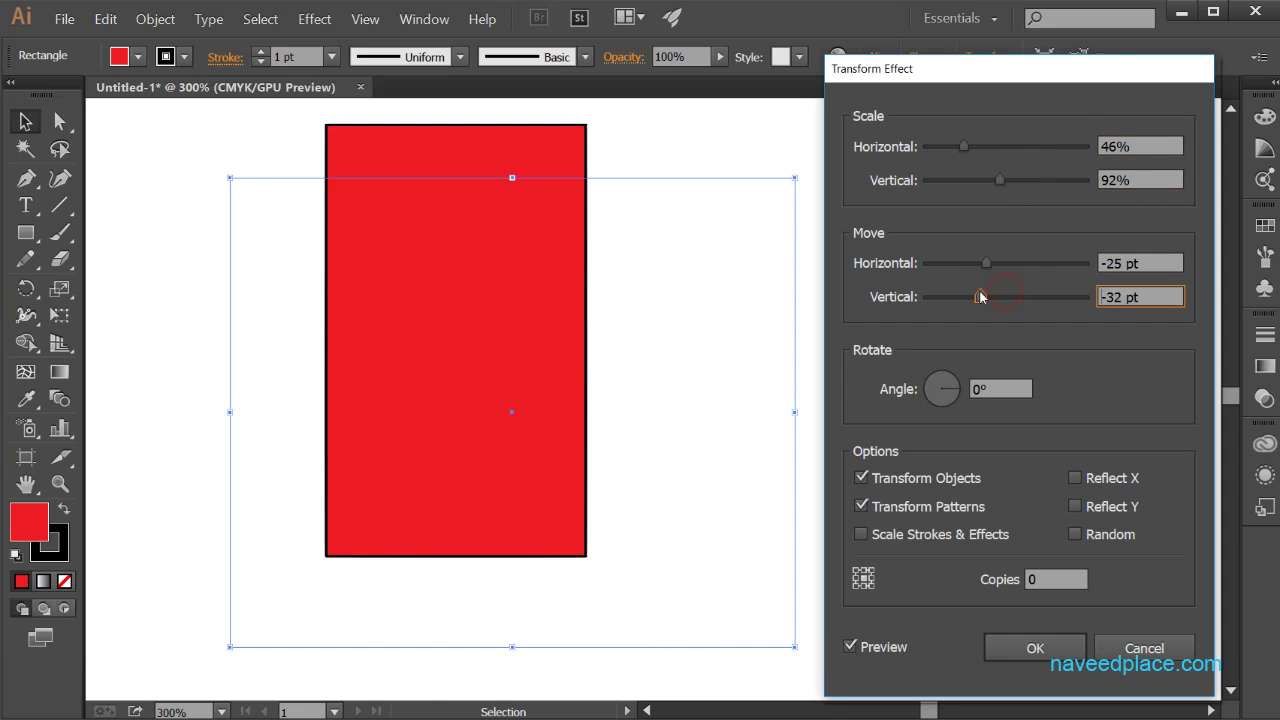
left_click(942, 381)
left_click_drag(942, 381, 953, 394)
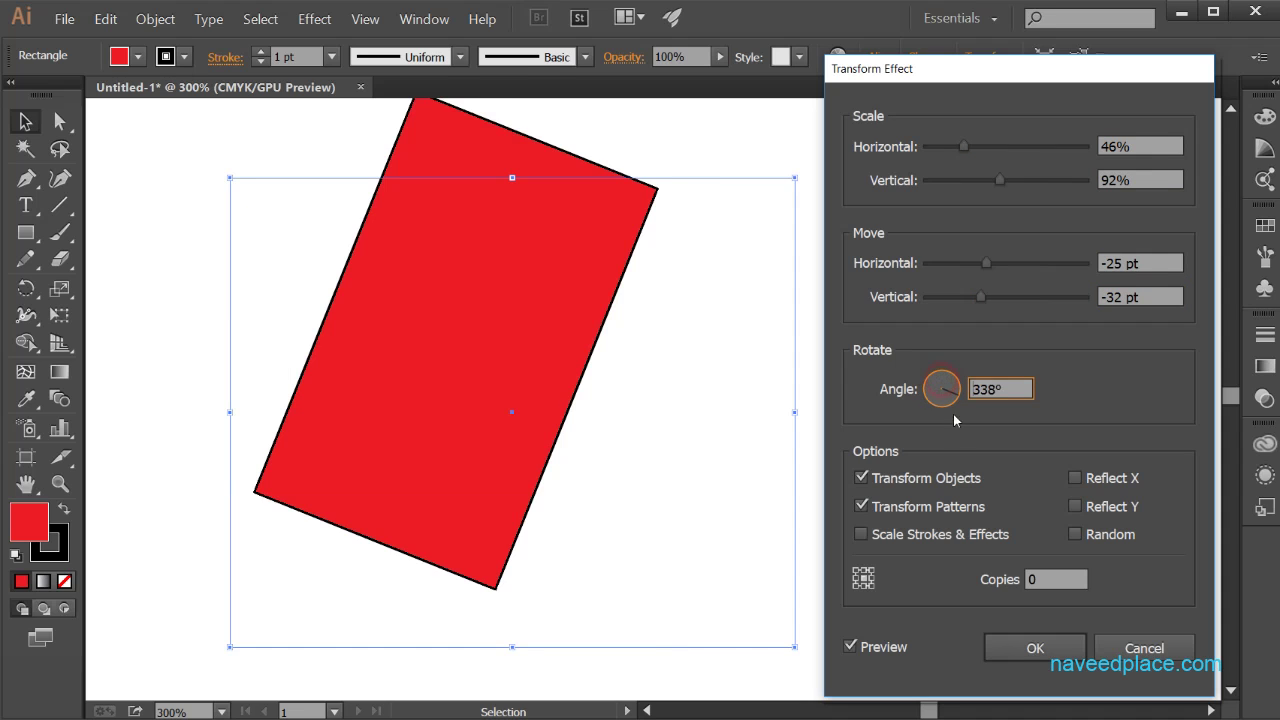
- Try Scale Strokes & Effects, and apply the Transform effect with 4 copies and a vertical move of 42 pt
left_click(890, 536)
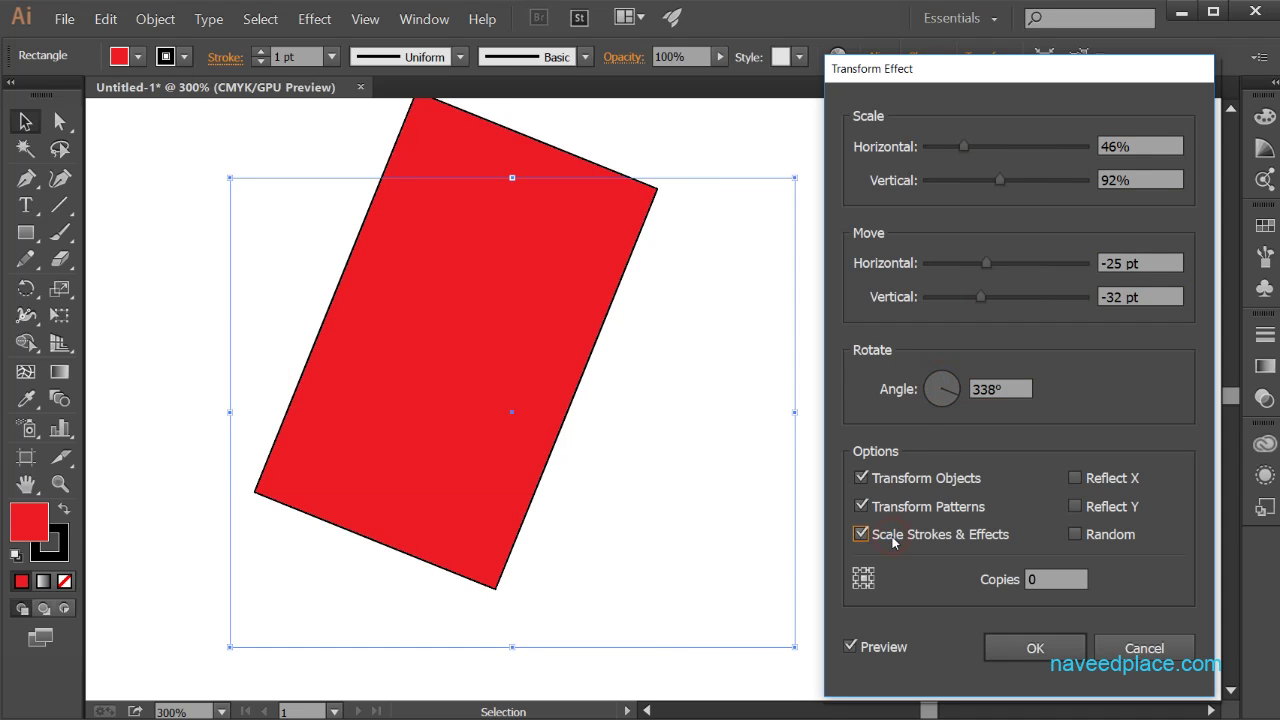
left_click(890, 536)
left_click(1062, 577)
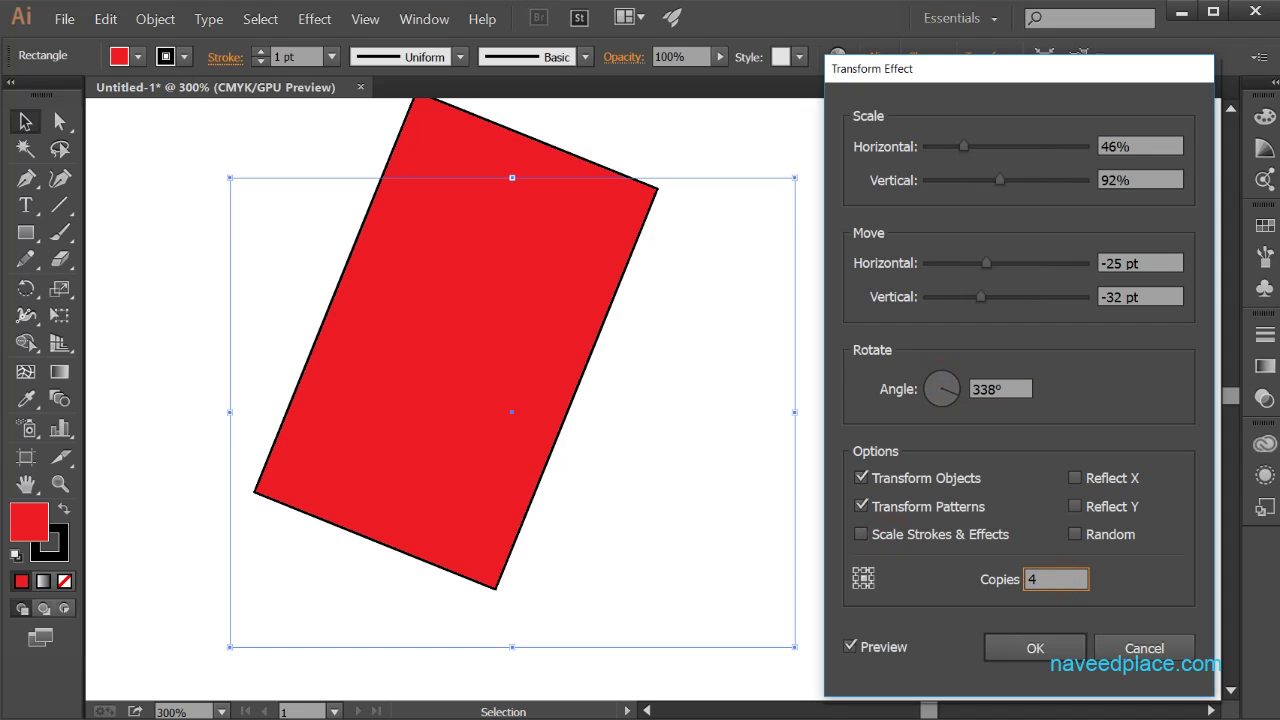
left_click(1039, 297)
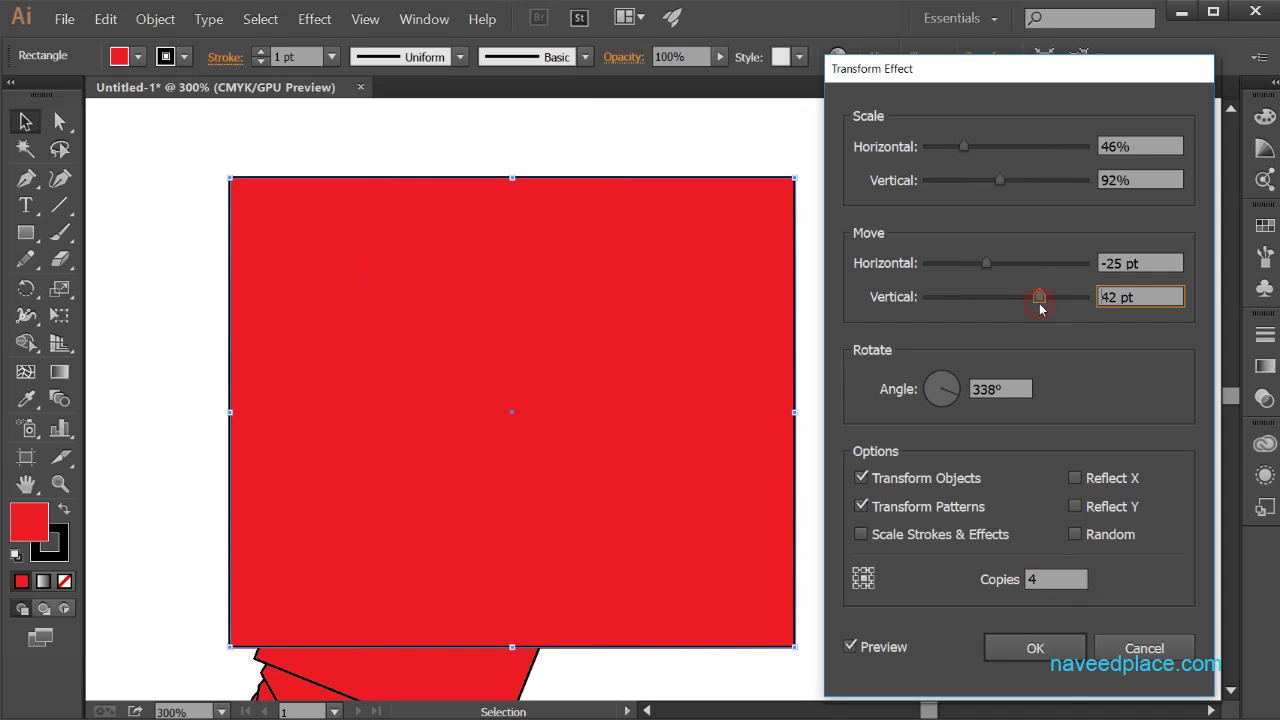
left_click(1066, 659)
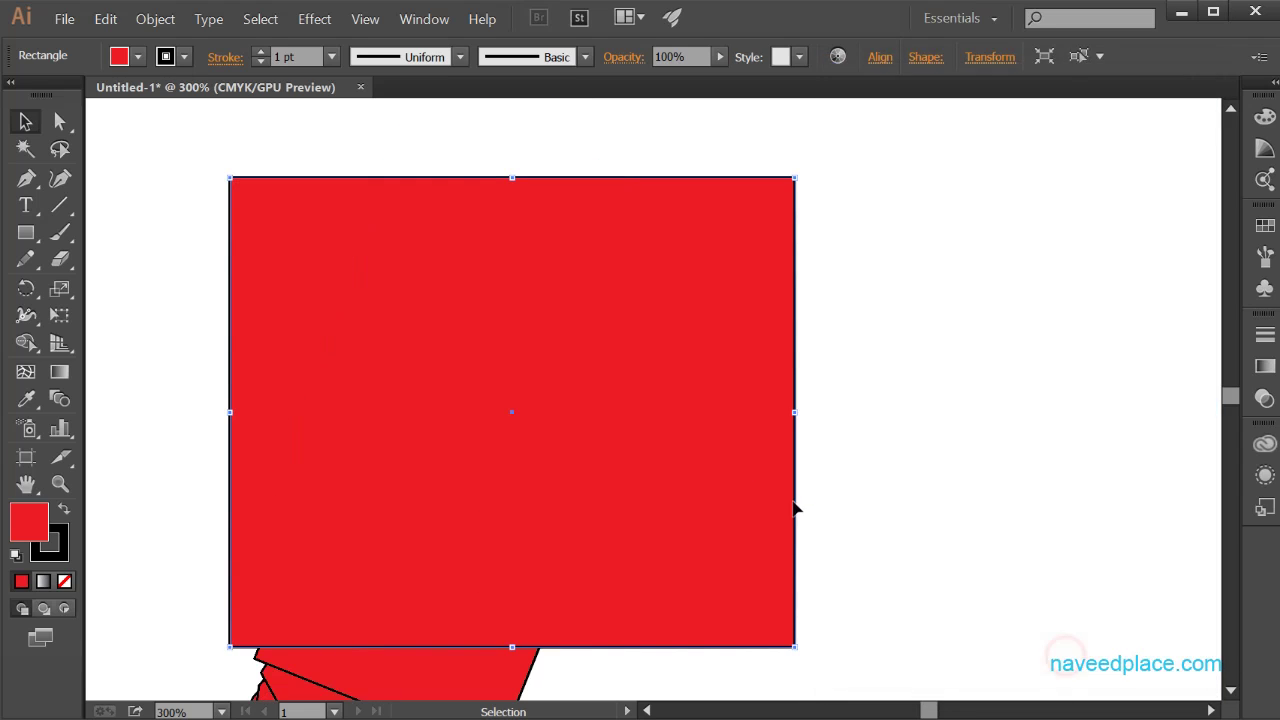
- Examine the transformed copies below the rectangle and check whether they can be selected separately
left_click(60, 484)
left_click(1030, 482, "alt")
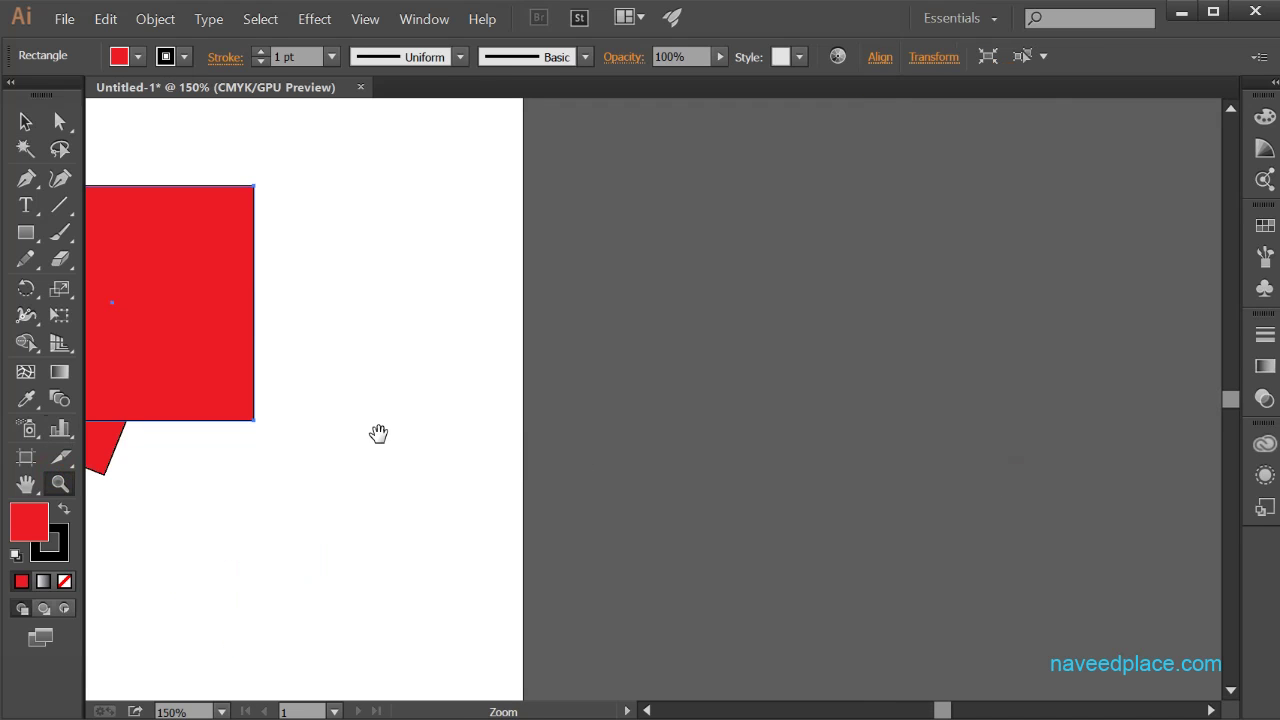
left_click_drag(377, 434, 749, 434)
left_click(25, 121)
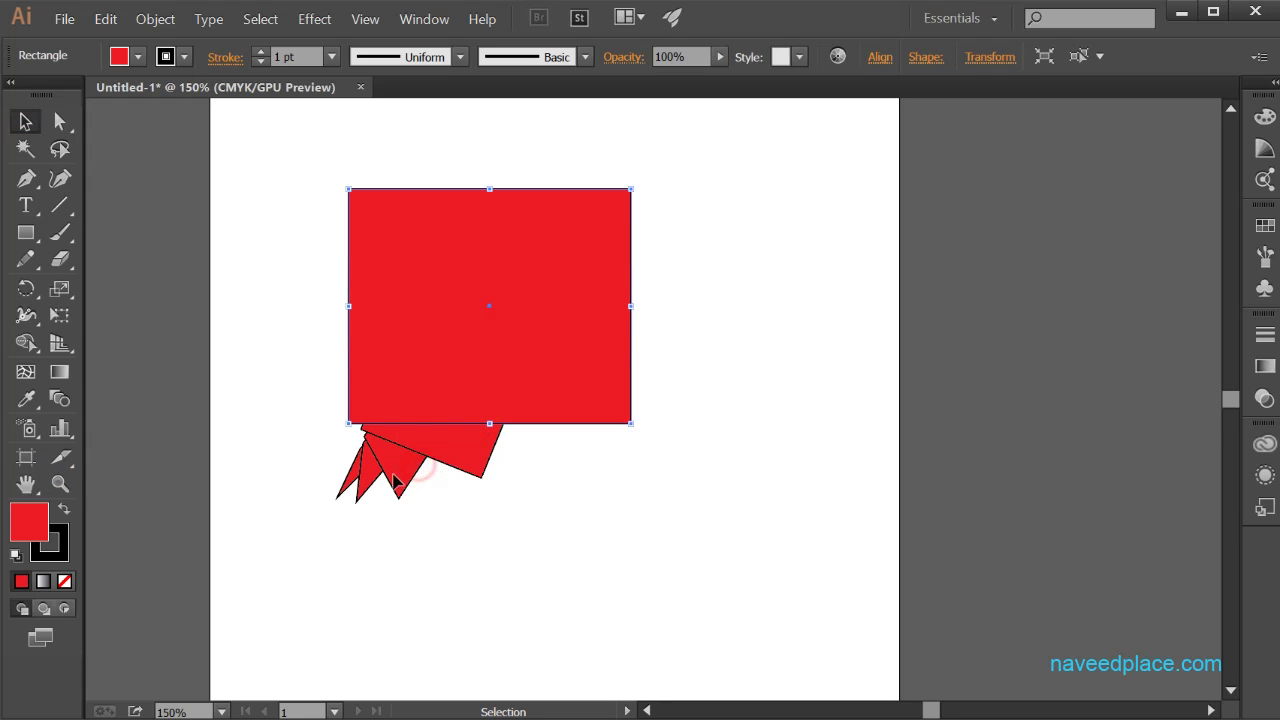
left_click_drag(268, 232, 587, 530)
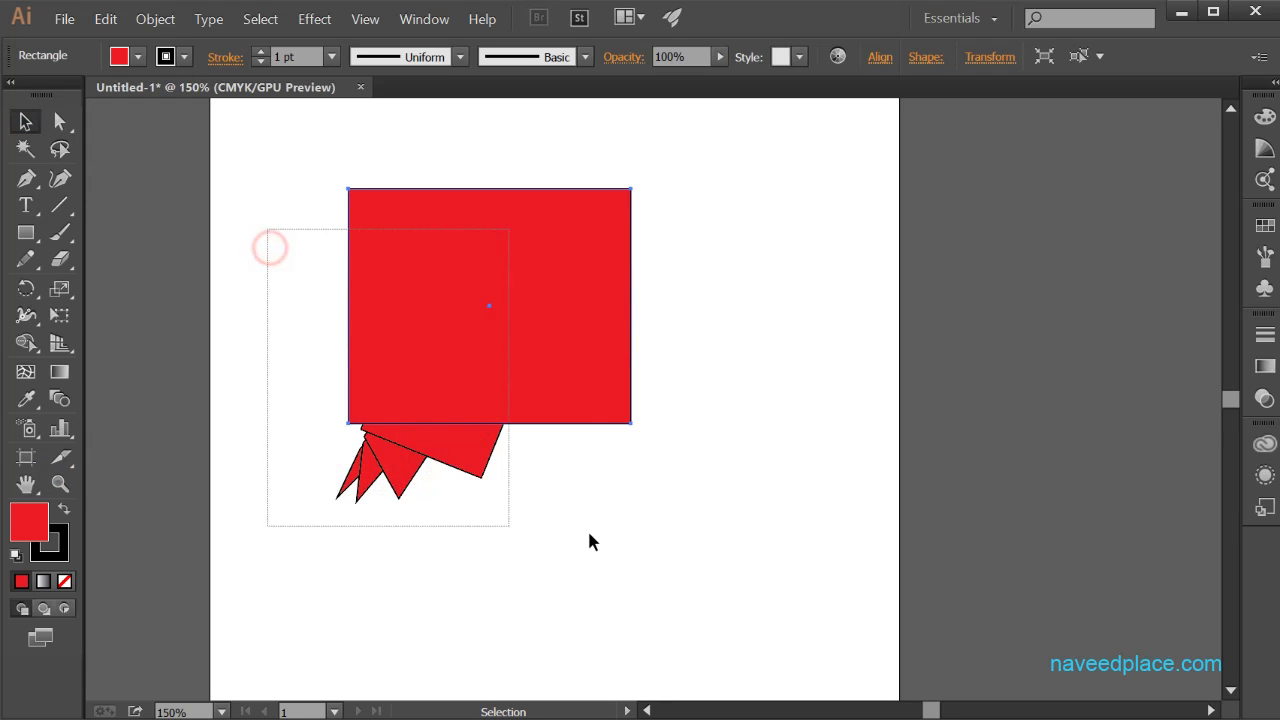
left_click(413, 483)
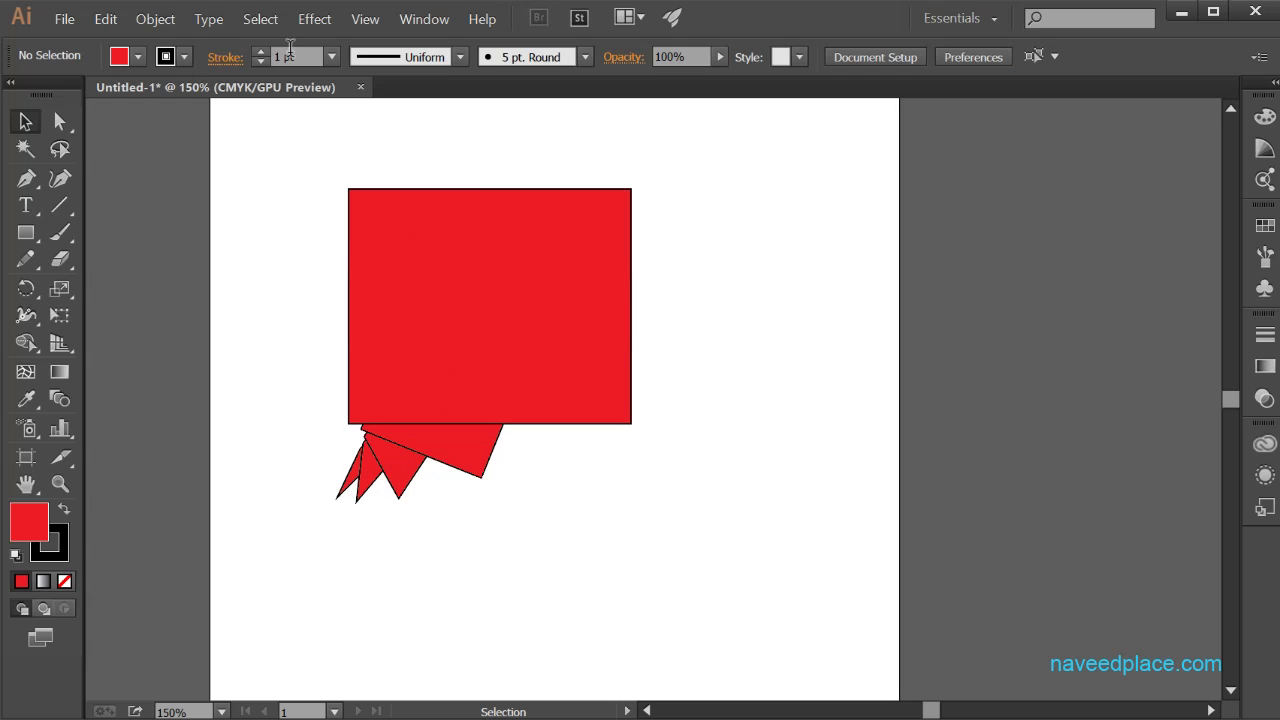
- Reselect the rectangle and undo the applied Transform effect
left_click(260, 19)
mouse_move(314, 19)
left_click(561, 257)
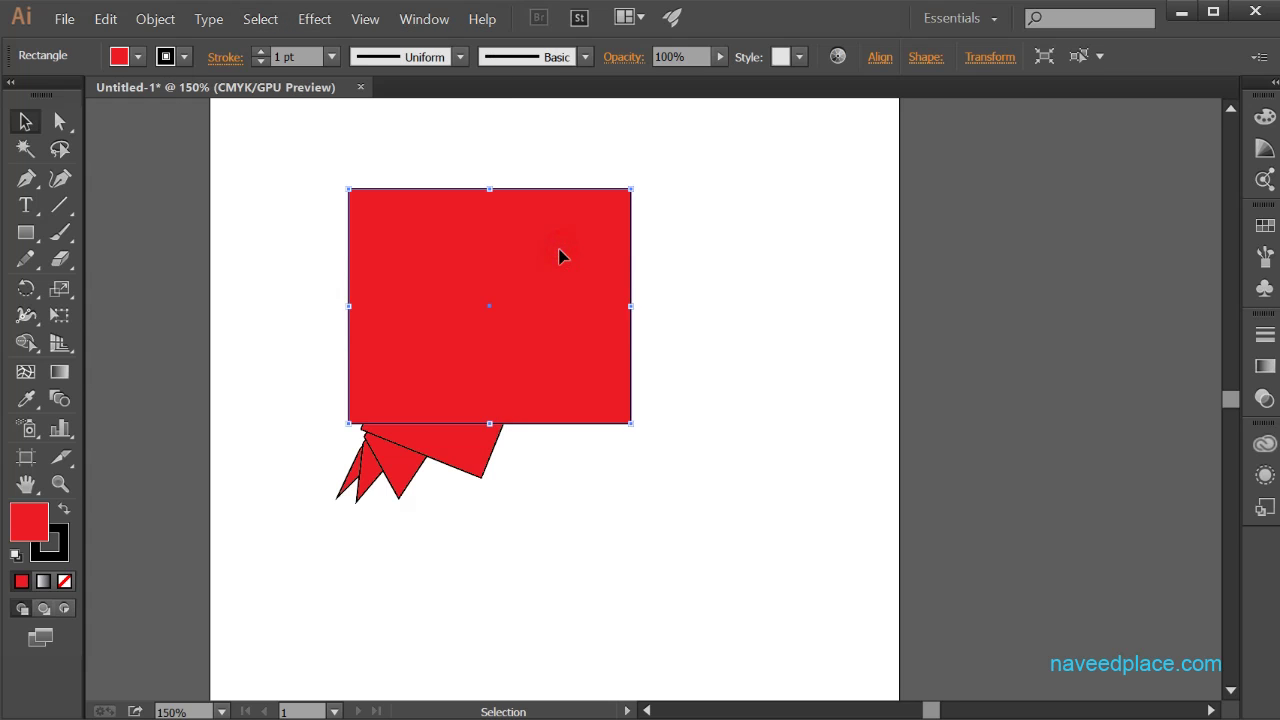
key("ctrl+z")
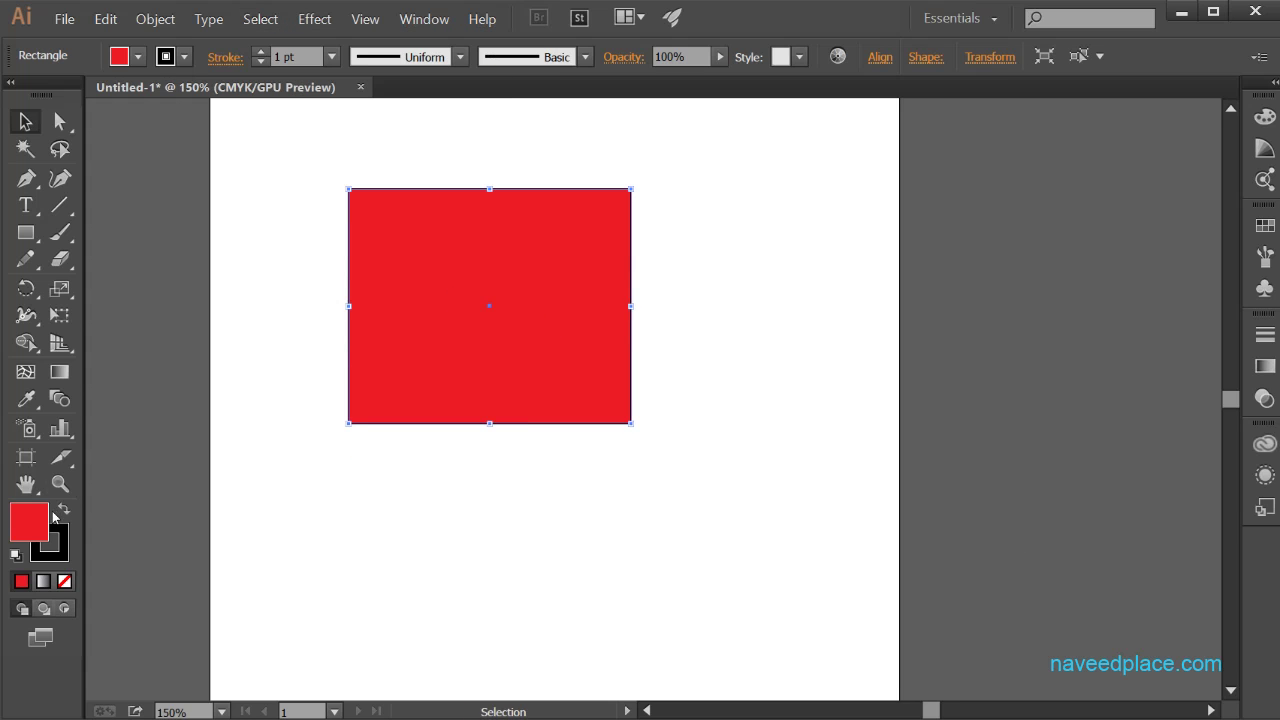
- Open the Tweak effect for the rectangle, move its dialog clear of the shape and turn on the preview
key("z")
left_click(488, 382)
left_click(503, 380)
left_click_drag(868, 379, 594, 469)
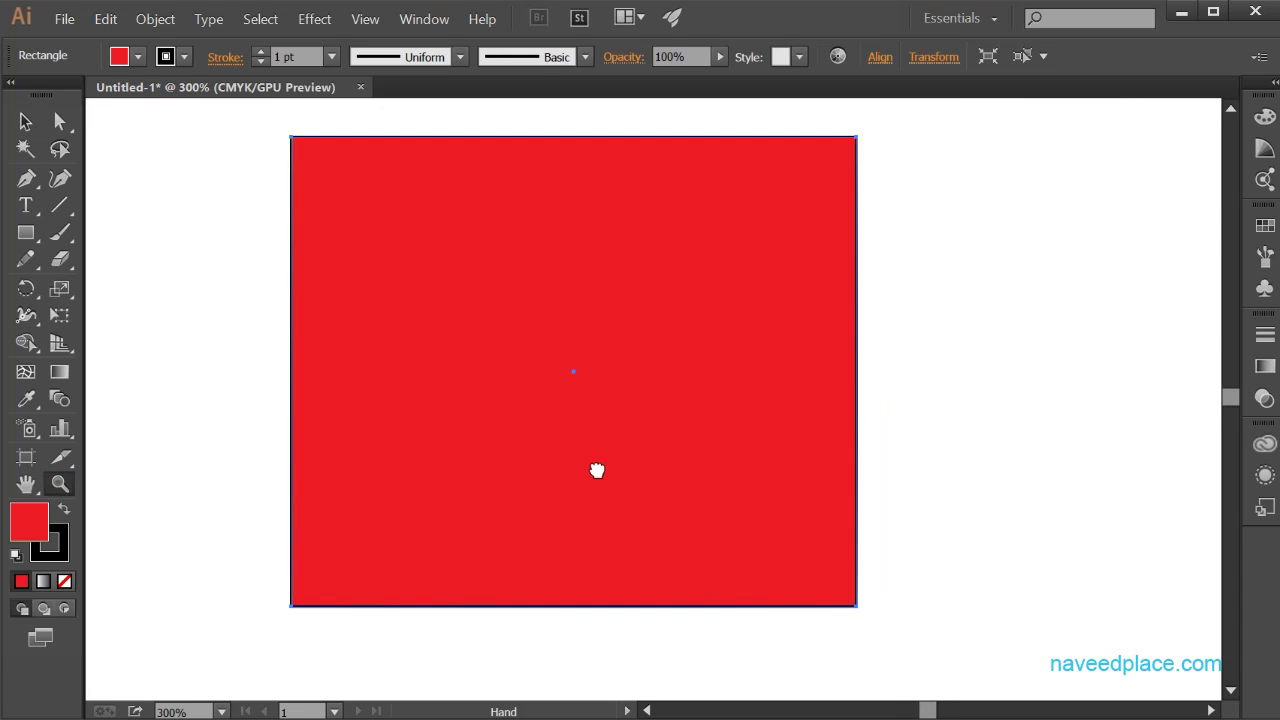
key("v")
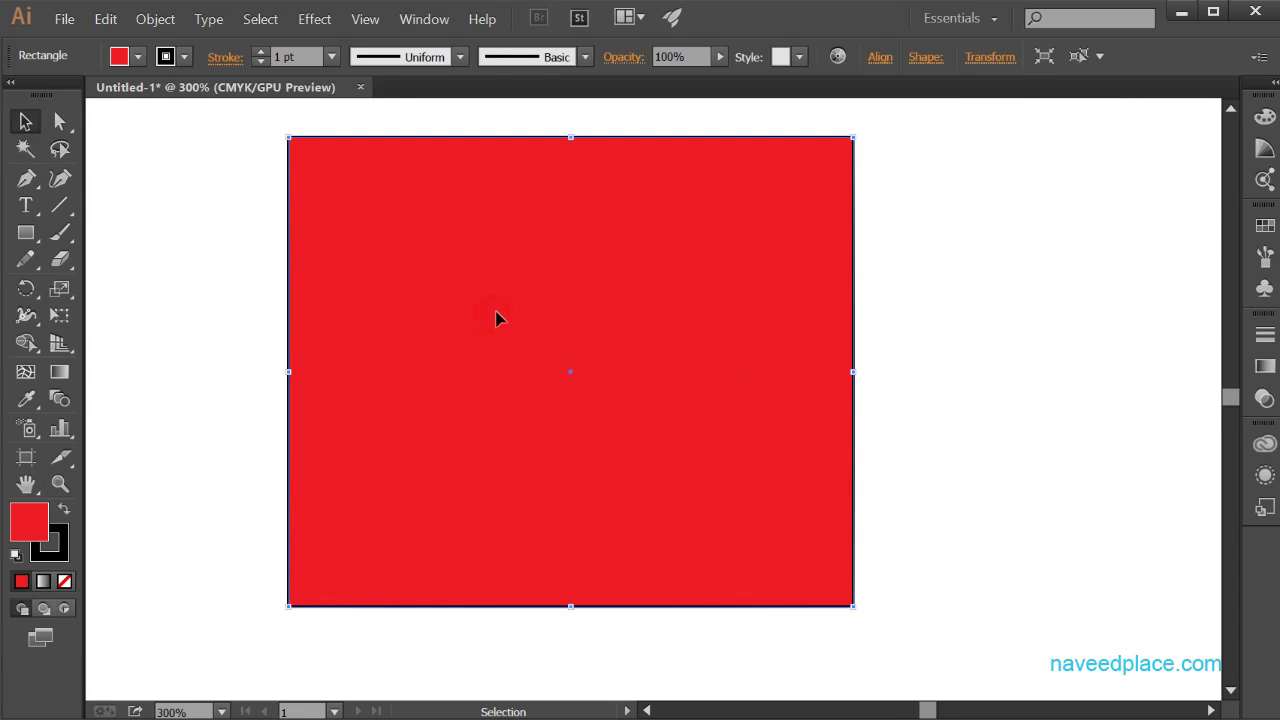
left_click(318, 22)
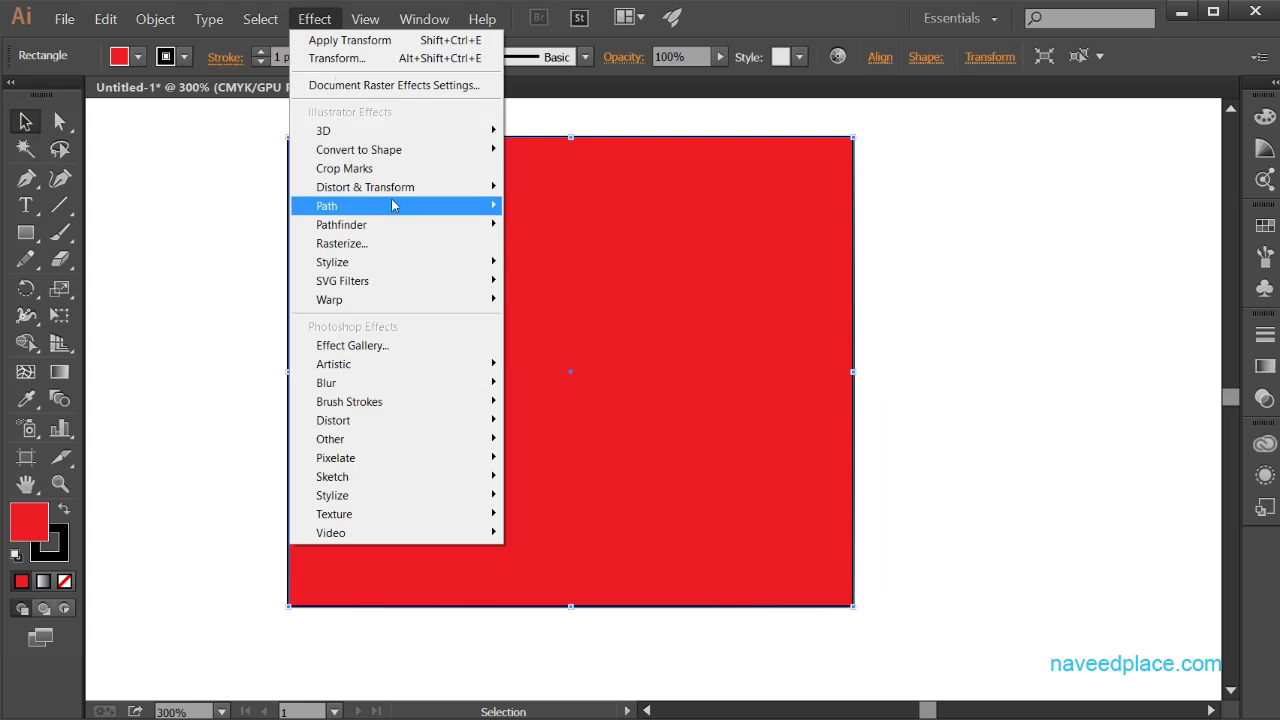
mouse_move(455, 188)
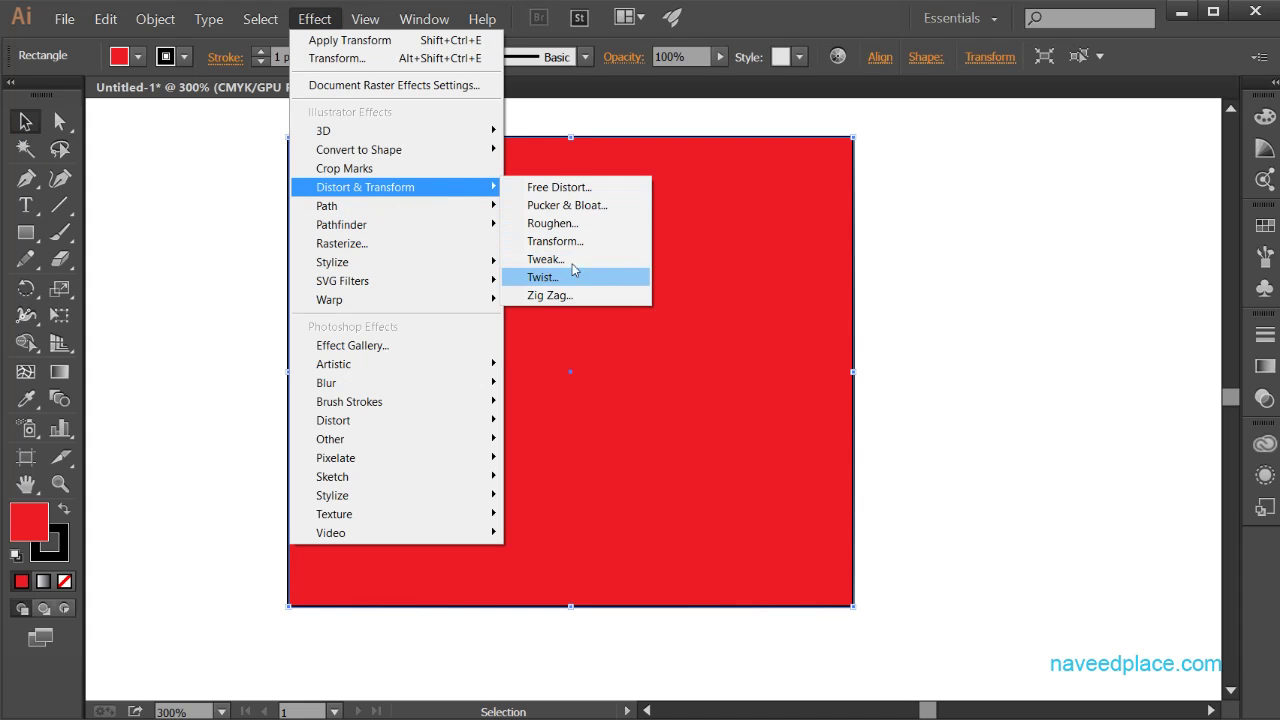
left_click(557, 262)
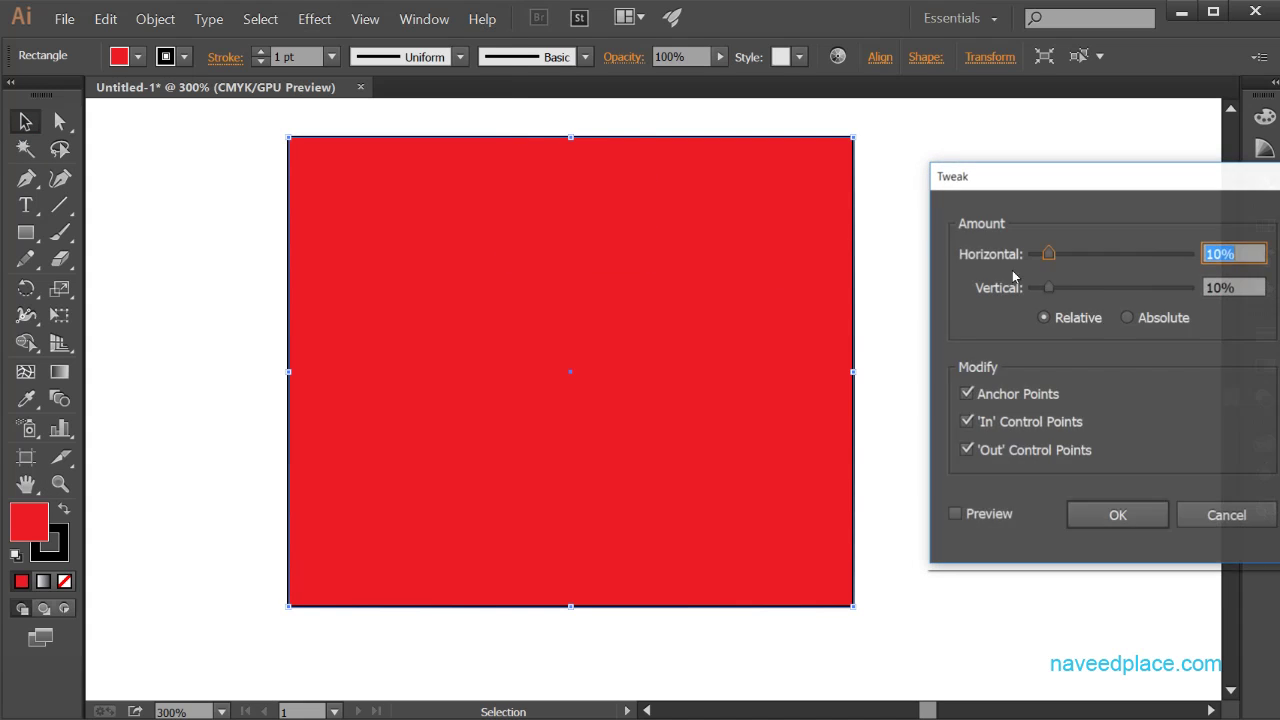
left_click_drag(1052, 186, 1030, 190)
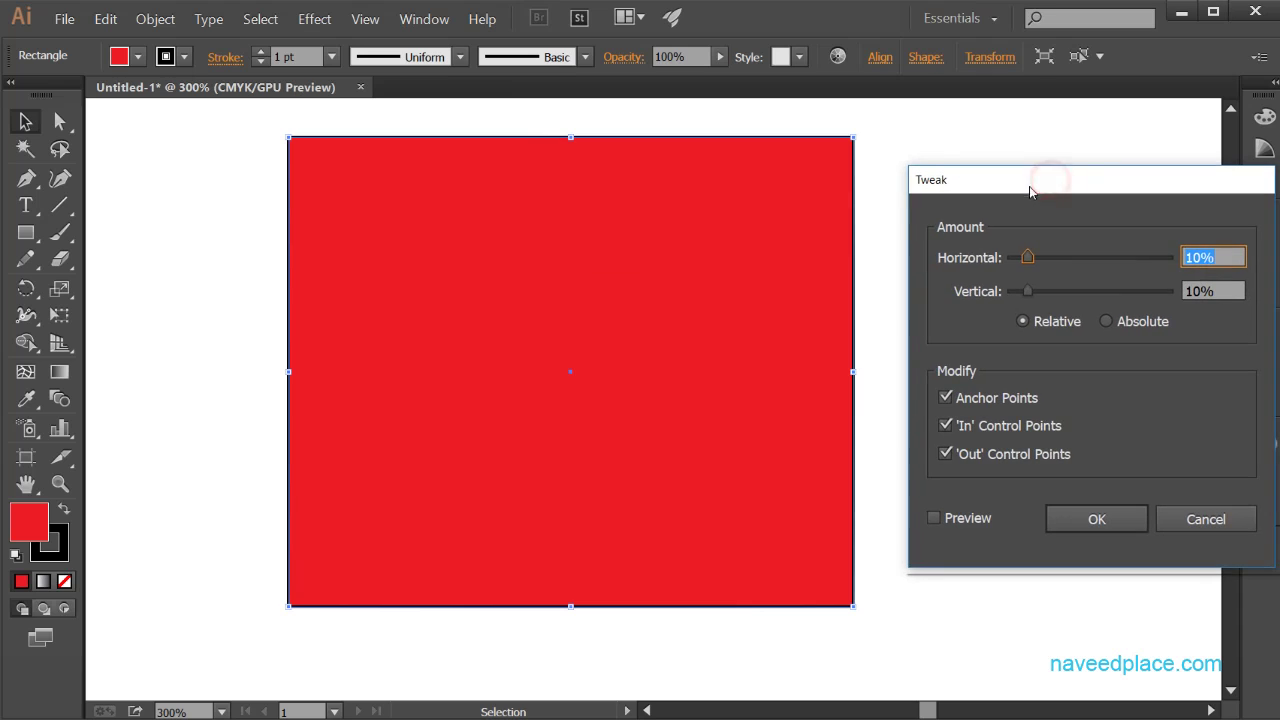
left_click(967, 519)
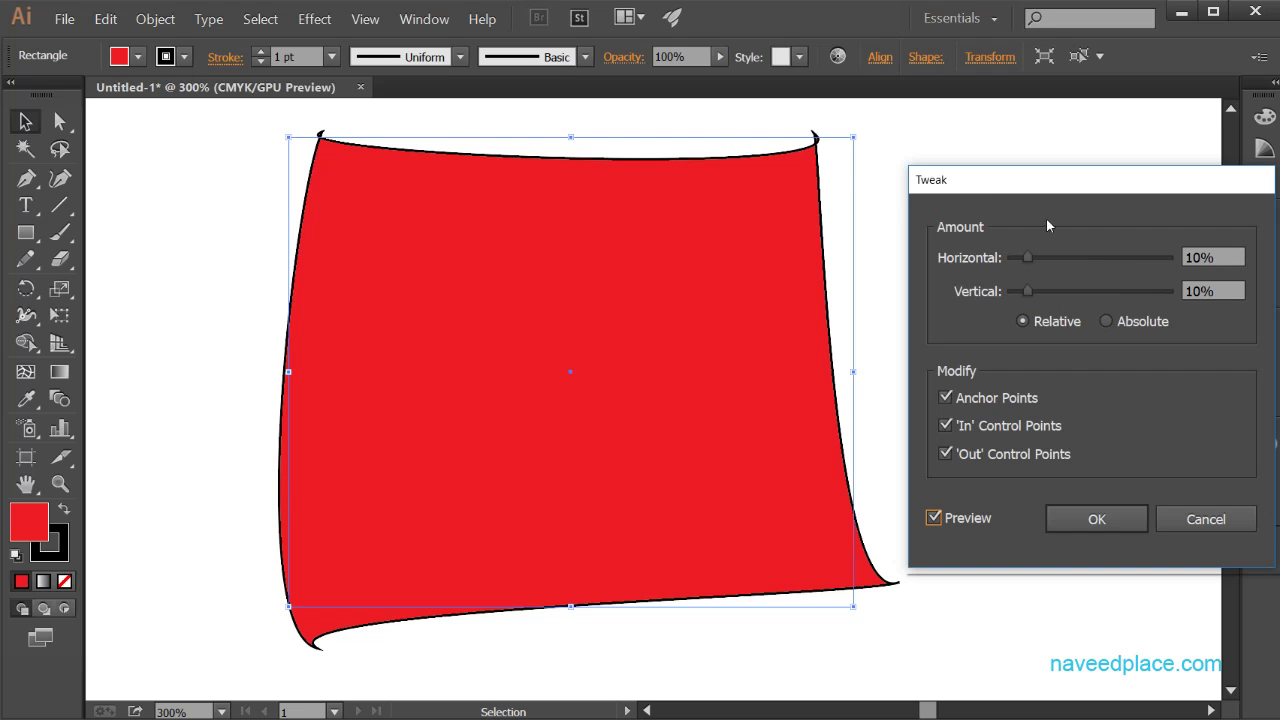
- Set the Tweak amounts to 14 horizontal and 21 vertical, and compare Relative and Absolute, ending on Absolute
left_click_drag(1027, 258, 1046, 291)
left_click(1105, 321)
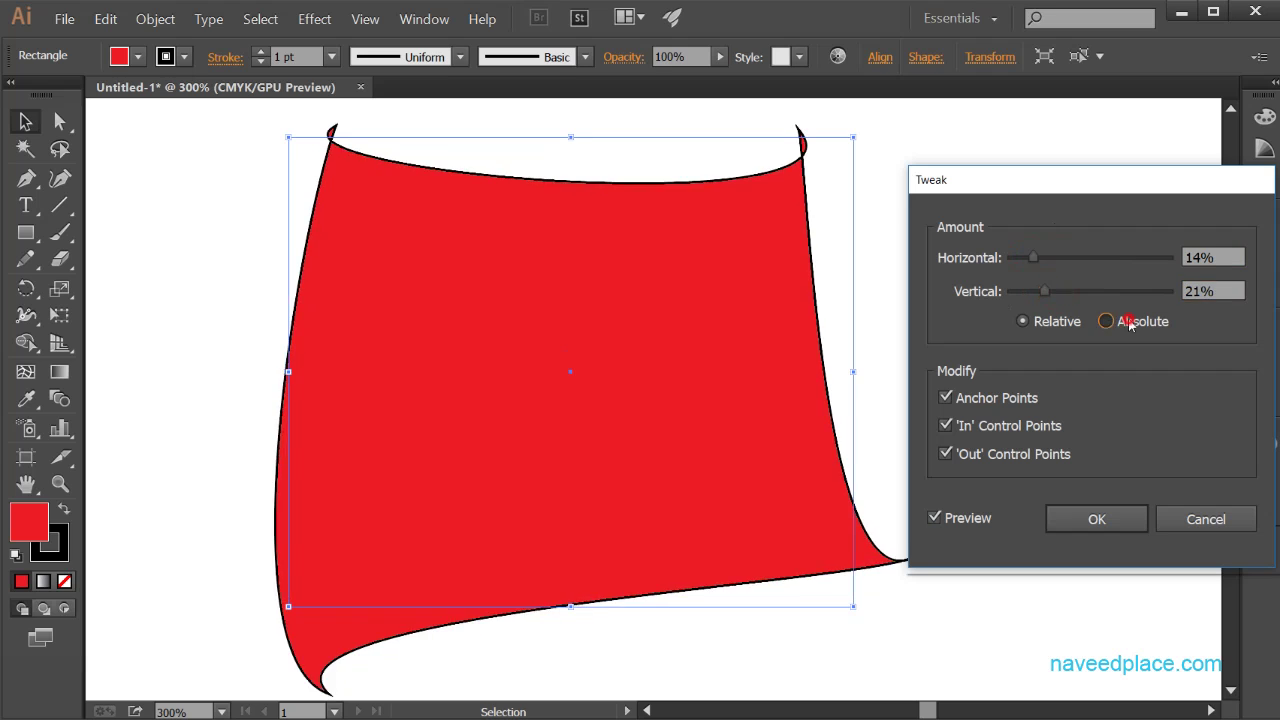
left_click(1055, 322)
left_click(1150, 322)
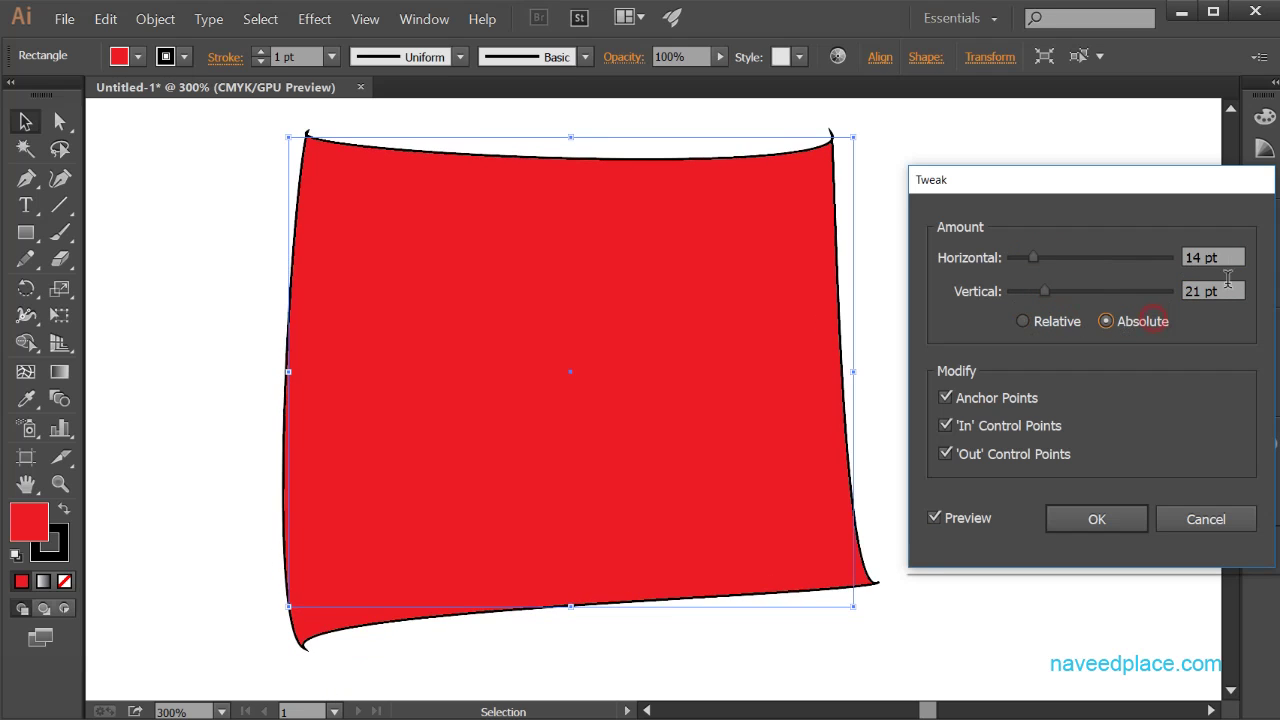
- Try the Relative option and a lower vertical amount for the Tweak effect, and cancel it
left_click(1050, 322)
left_click_drag(1045, 291, 993, 257)
left_click(1197, 525)
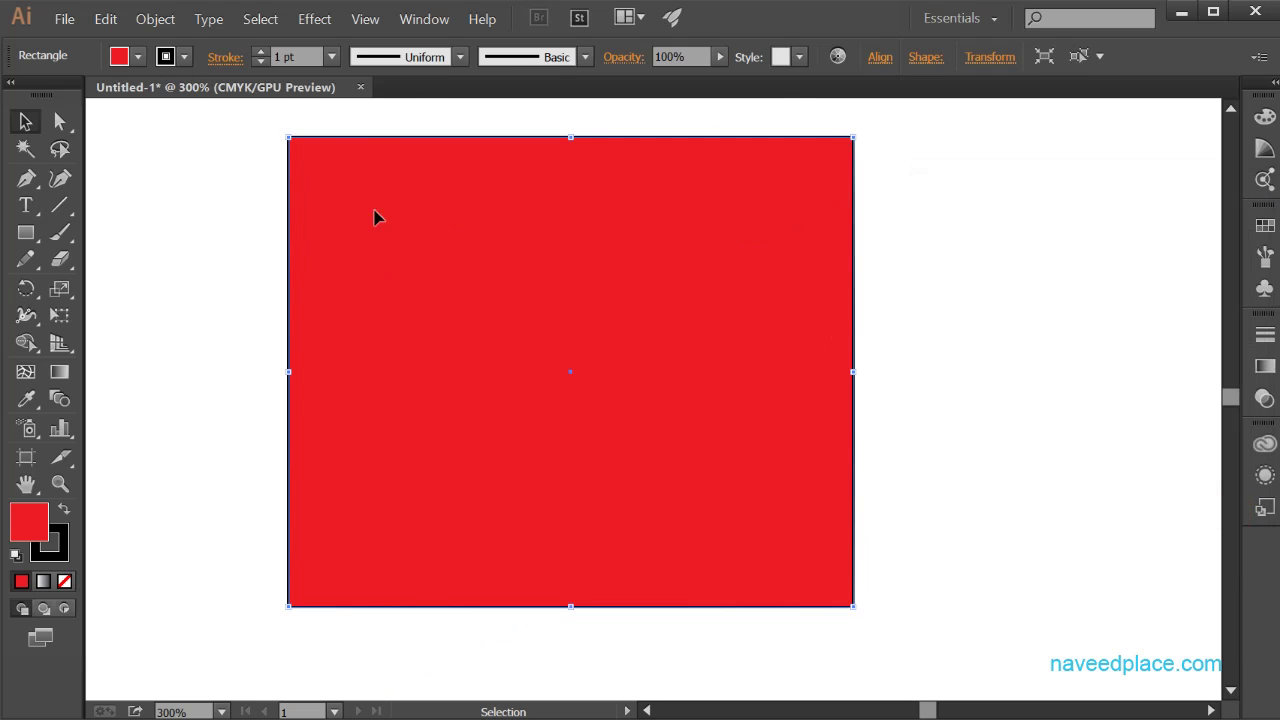
- Open the Twist effect for the rectangle and turn on its preview
left_click(314, 19)
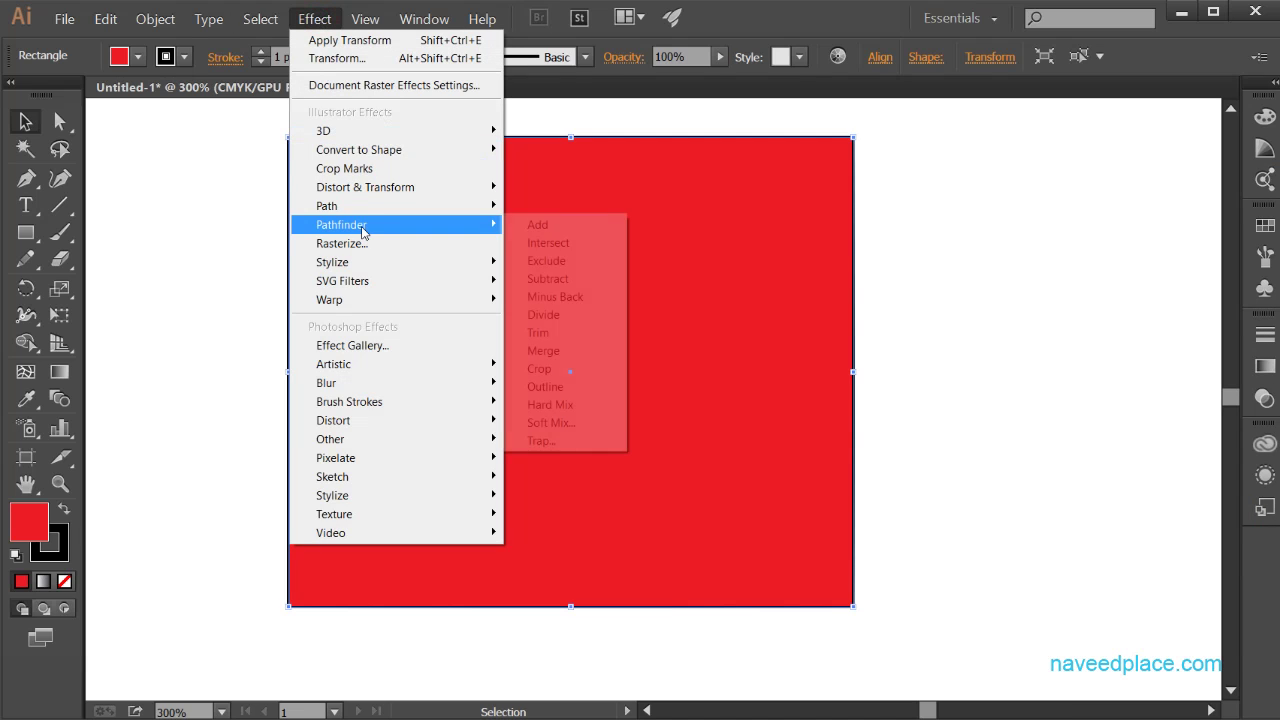
mouse_move(395, 192)
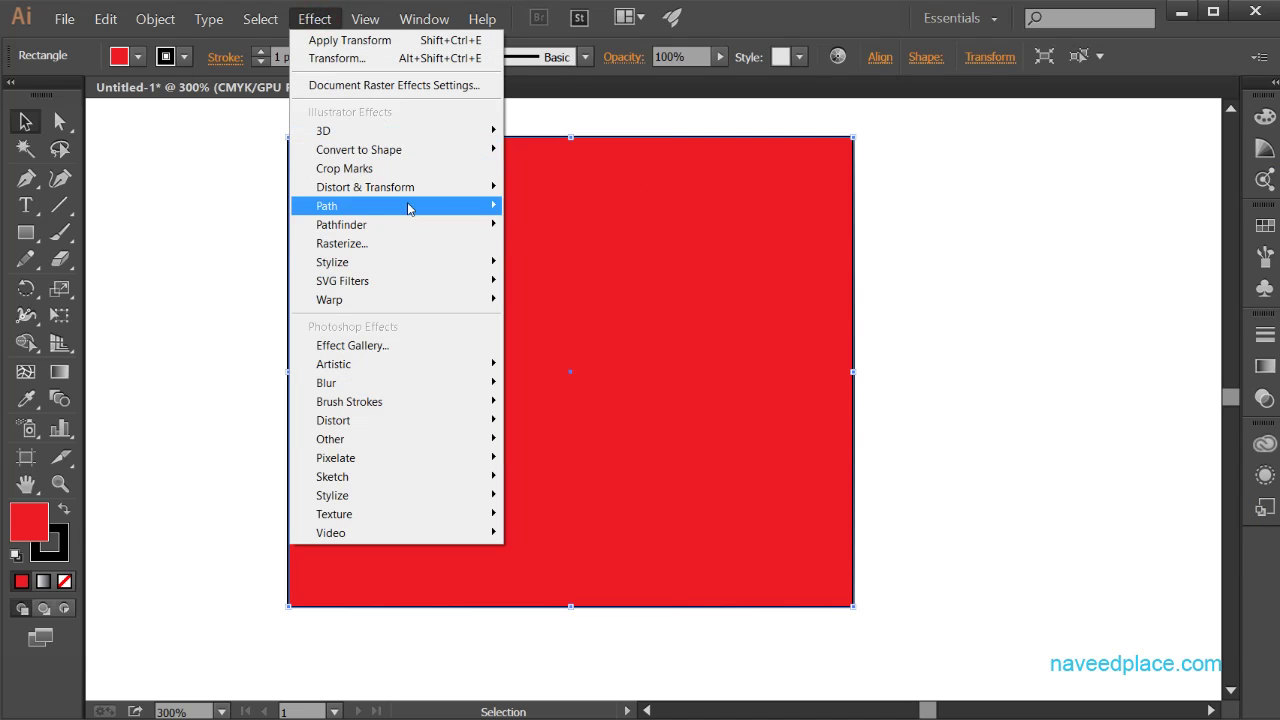
left_click(560, 277)
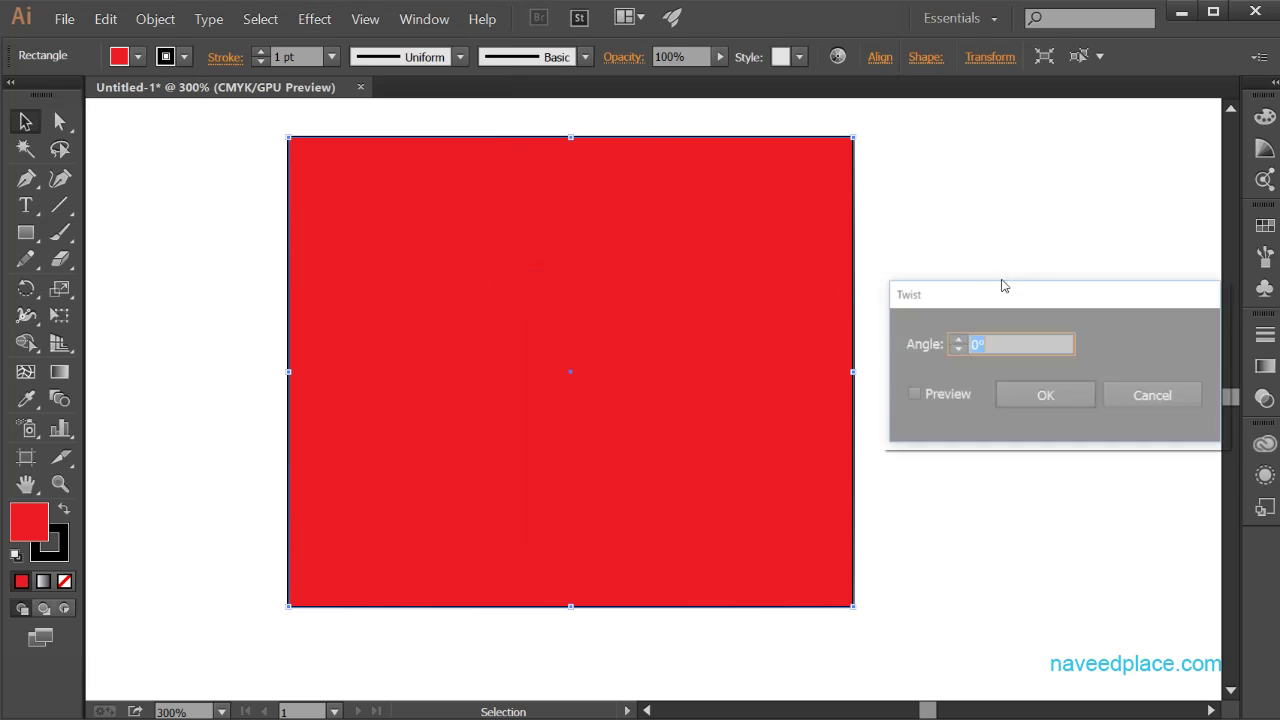
left_click(928, 396)
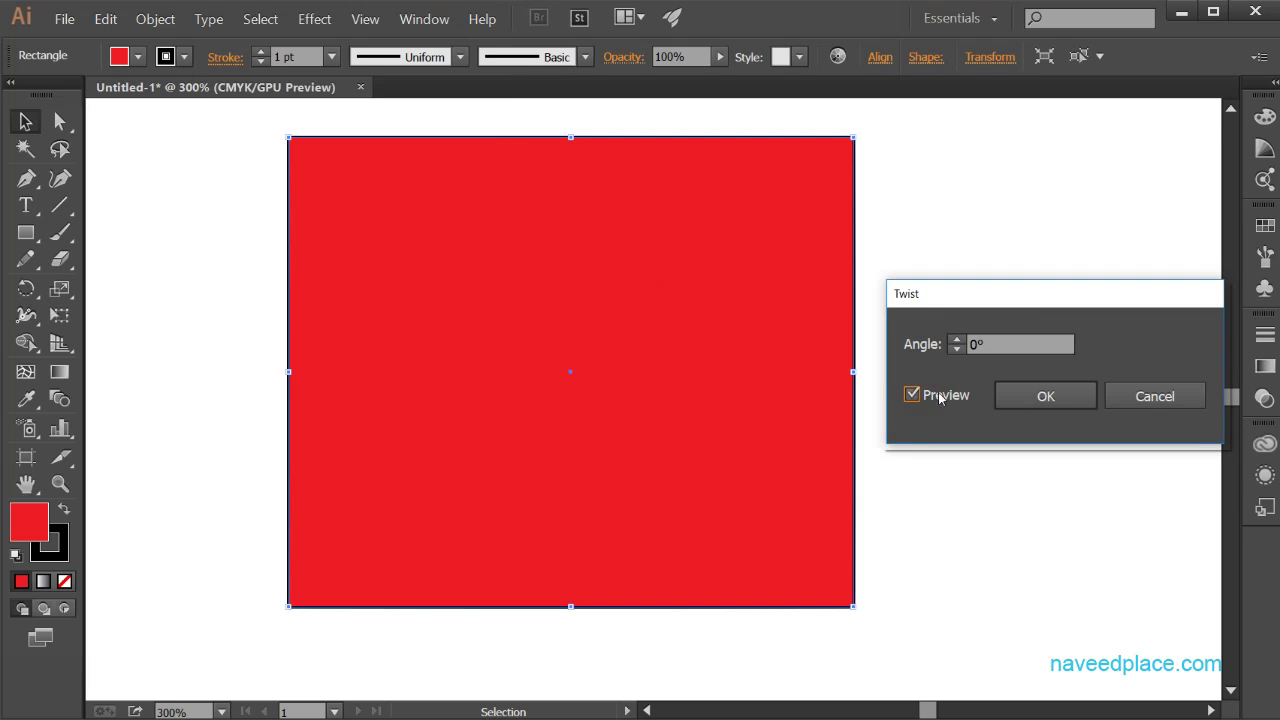
- Raise the Twist angle gradually to 138° to preview the distortion, and cancel the effect
left_click(958, 339)
left_click(958, 339)
left_click(958, 339)
left_click(958, 339)
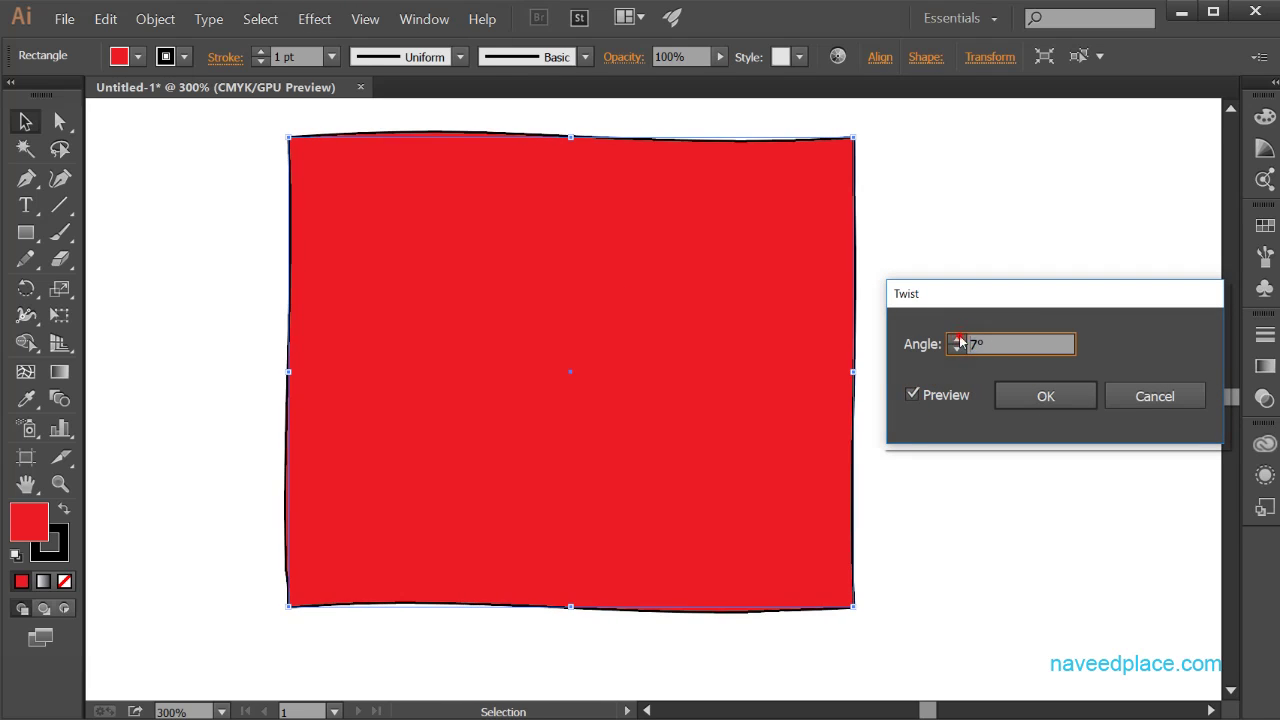
left_click(958, 339)
left_click(958, 339)
left_click(958, 339)
left_click(958, 339)
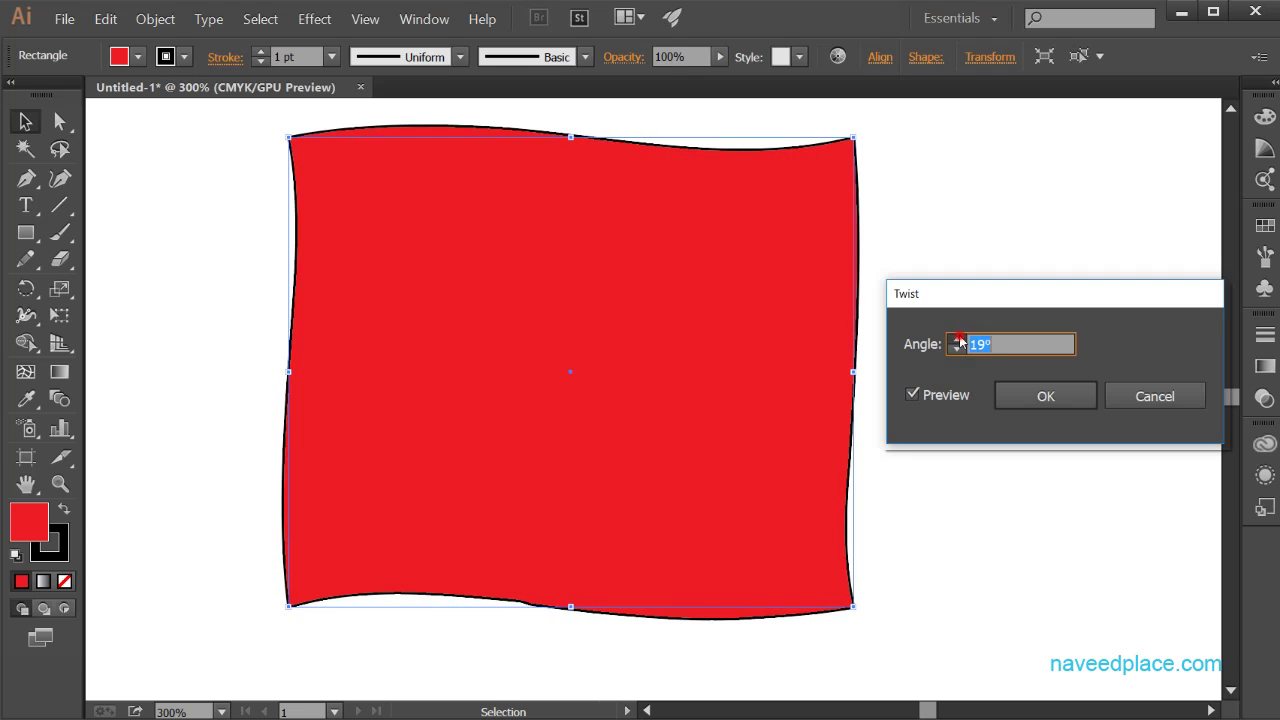
left_click(958, 339)
left_click(958, 339)
left_click(958, 339)
left_click(958, 339)
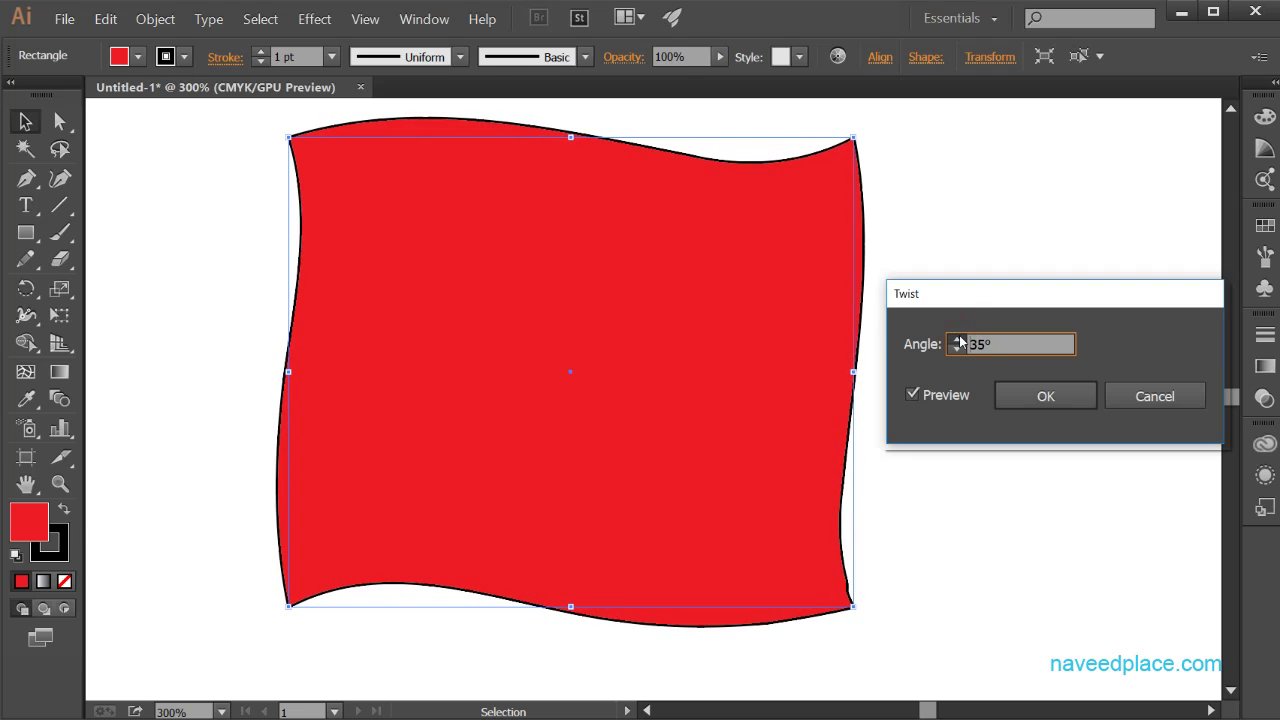
left_click(958, 339)
left_click(958, 339)
left_click(958, 339)
left_click(958, 339)
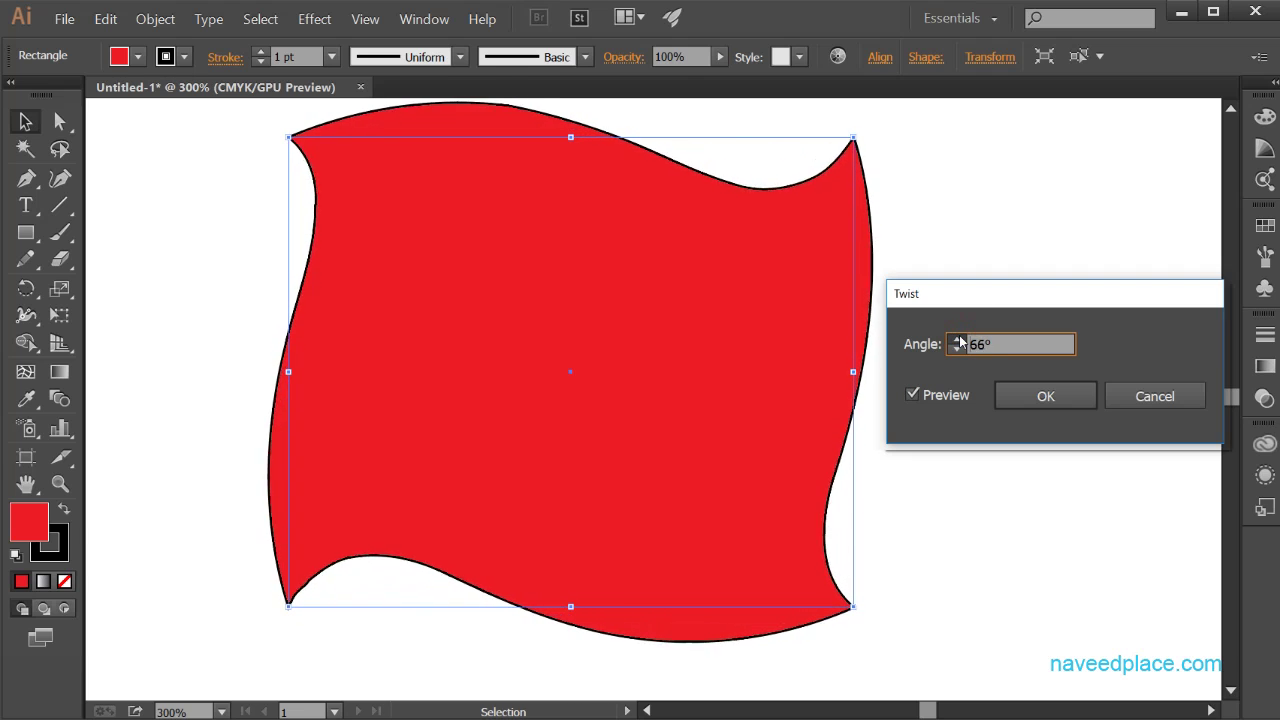
left_click(958, 339)
left_click(958, 339)
left_click(958, 339)
left_click(958, 339)
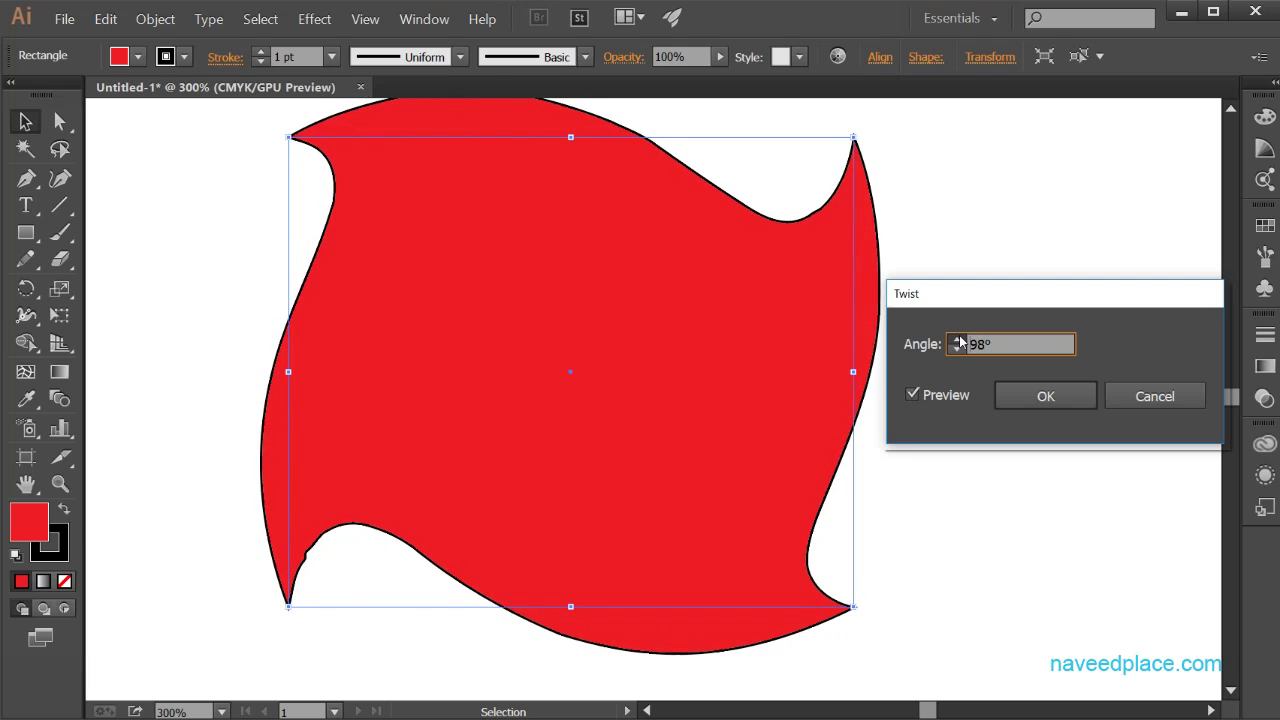
left_click(958, 339)
left_click(958, 339)
left_click(958, 339)
left_click(958, 339)
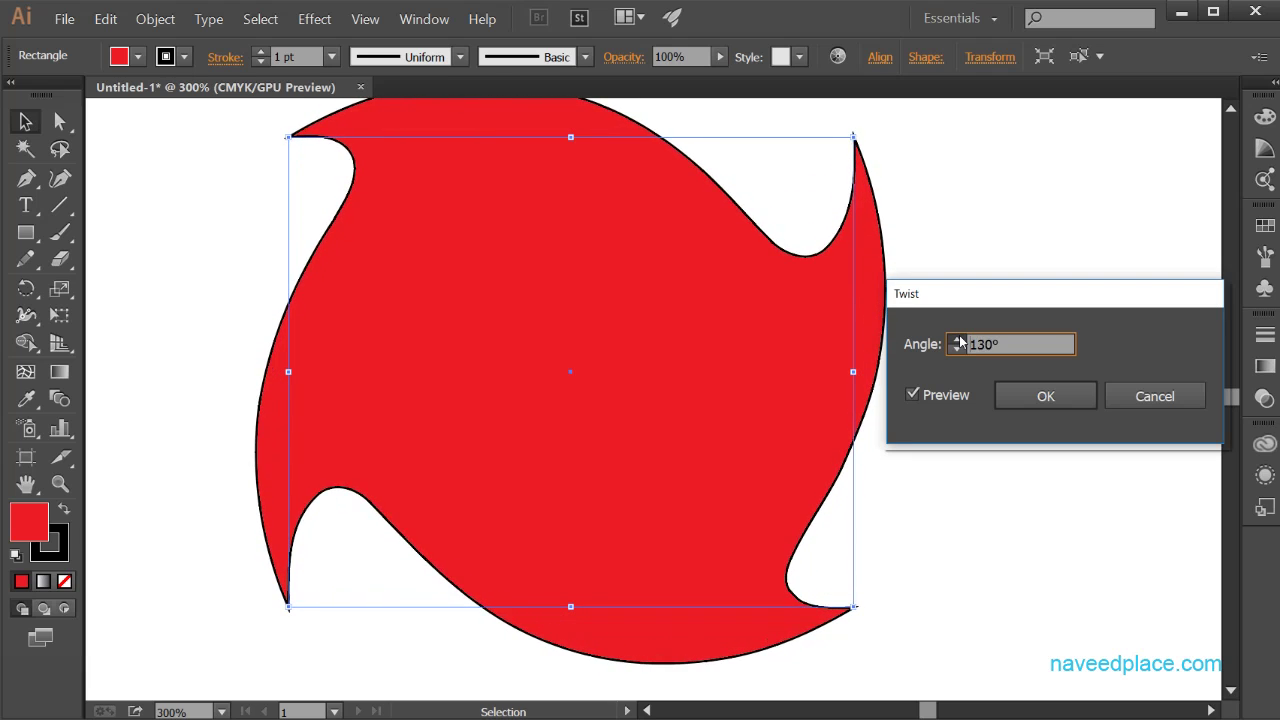
left_click(958, 339)
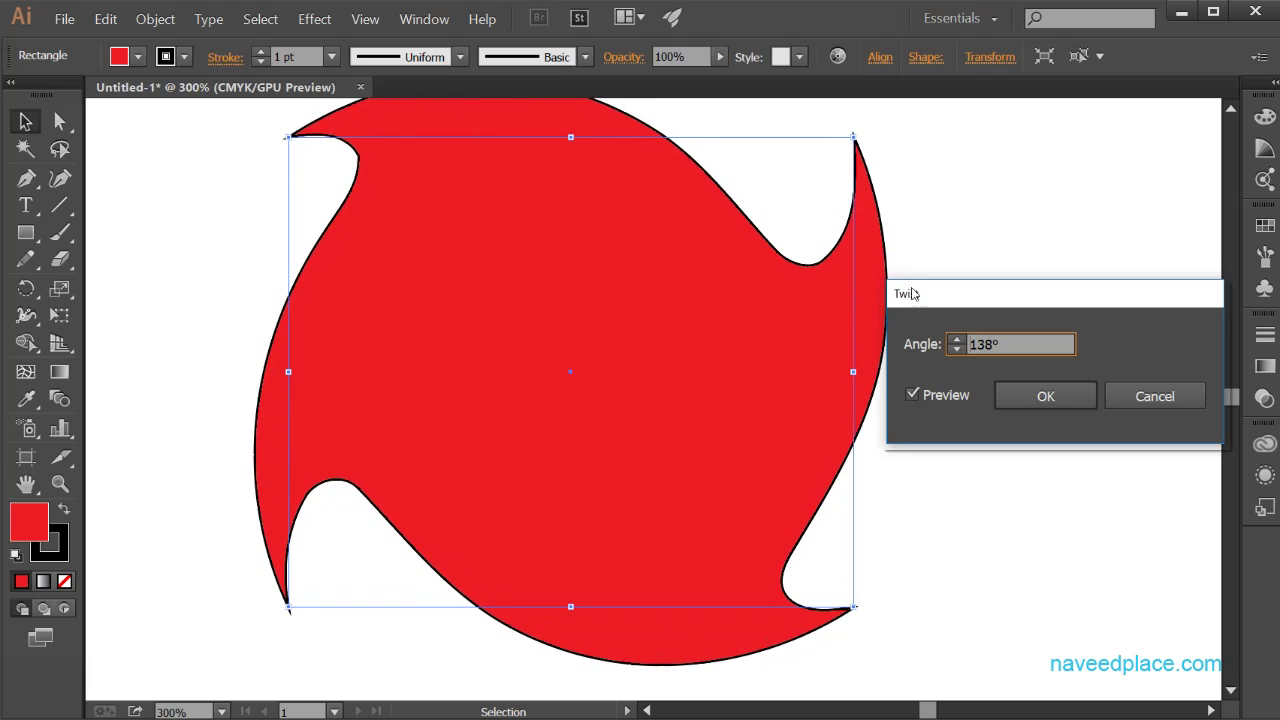
left_click(1157, 400)
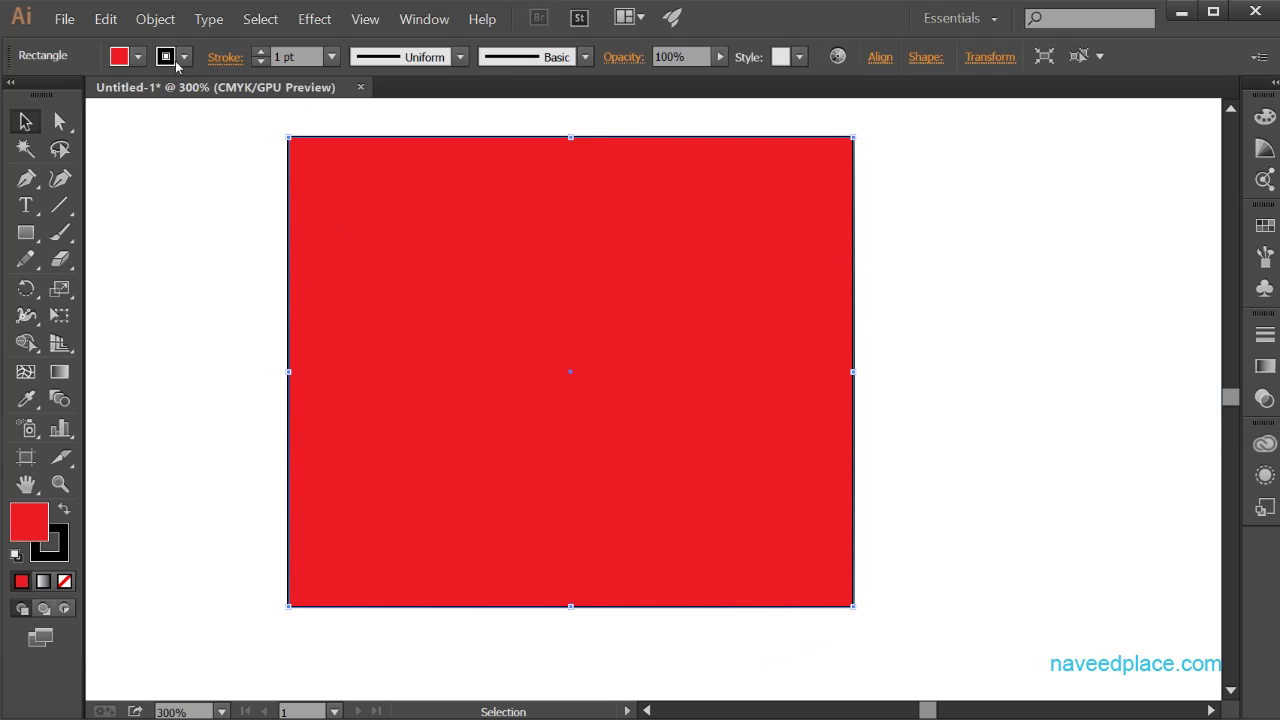
- Open the Zig Zag effect for the rectangle
left_click(305, 19)
left_click(378, 190)
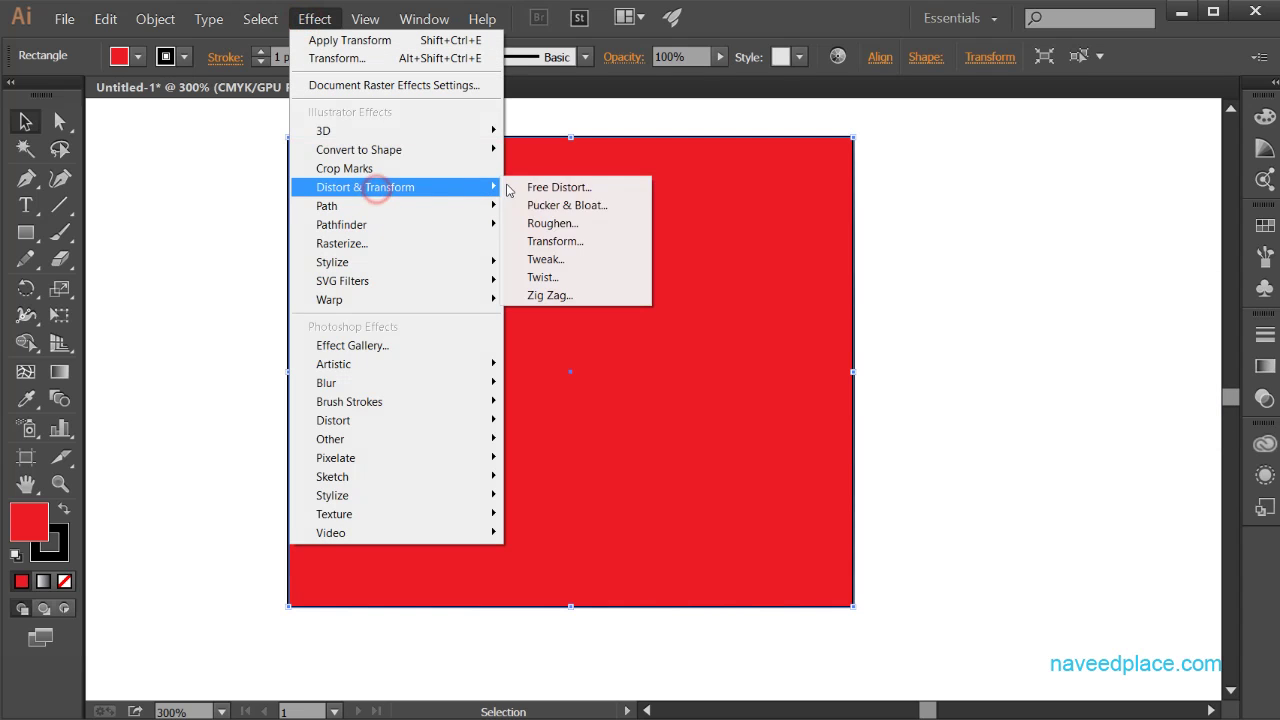
left_click(550, 295)
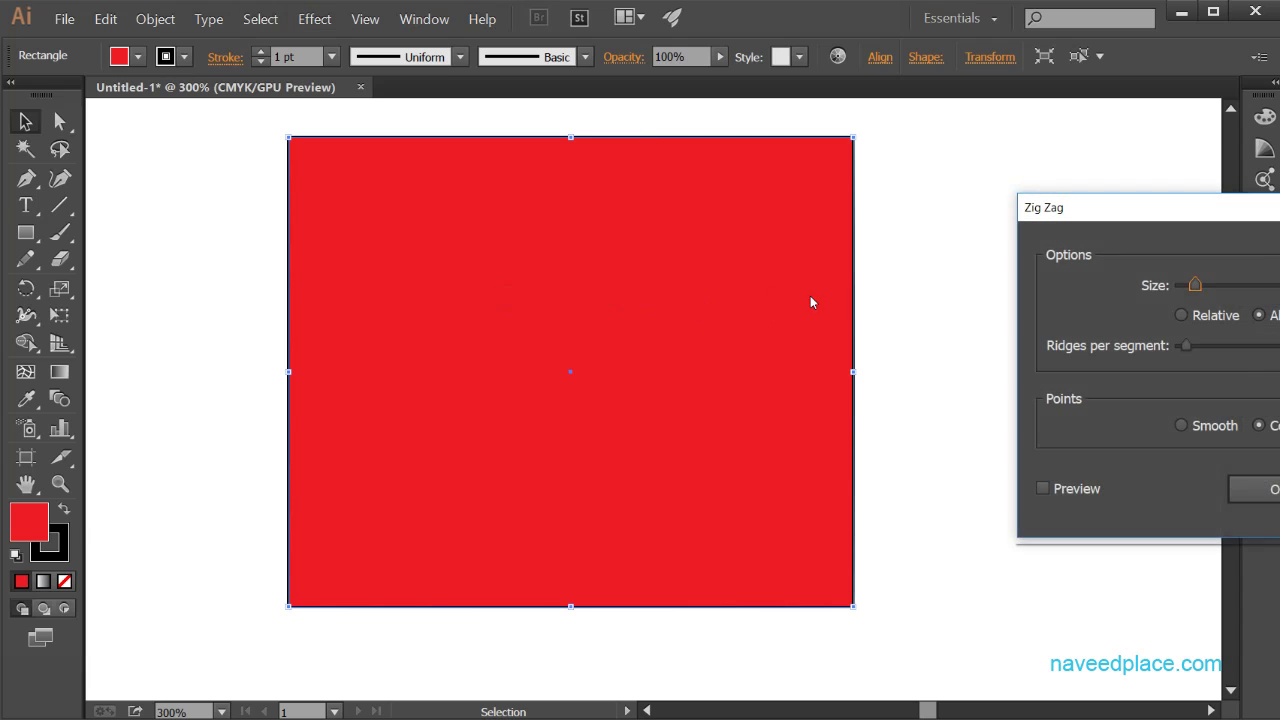
- Turn on the Zig Zag preview and set the size to 15 pt with 26 ridges per segment
left_click(1042, 488)
left_click_drag(1098, 208, 951, 203)
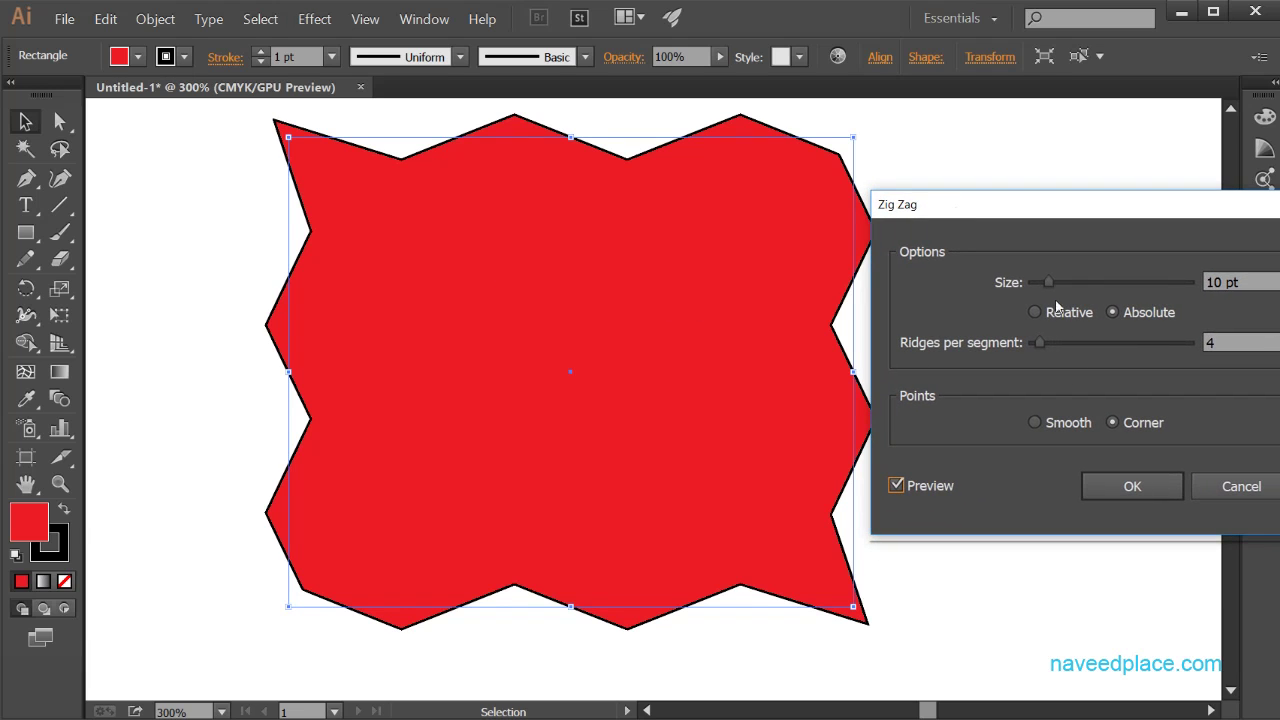
mouse_move(1048, 282)
left_mouse_down()
mouse_move(1086, 282)
mouse_move(1056, 285)
left_mouse_up()
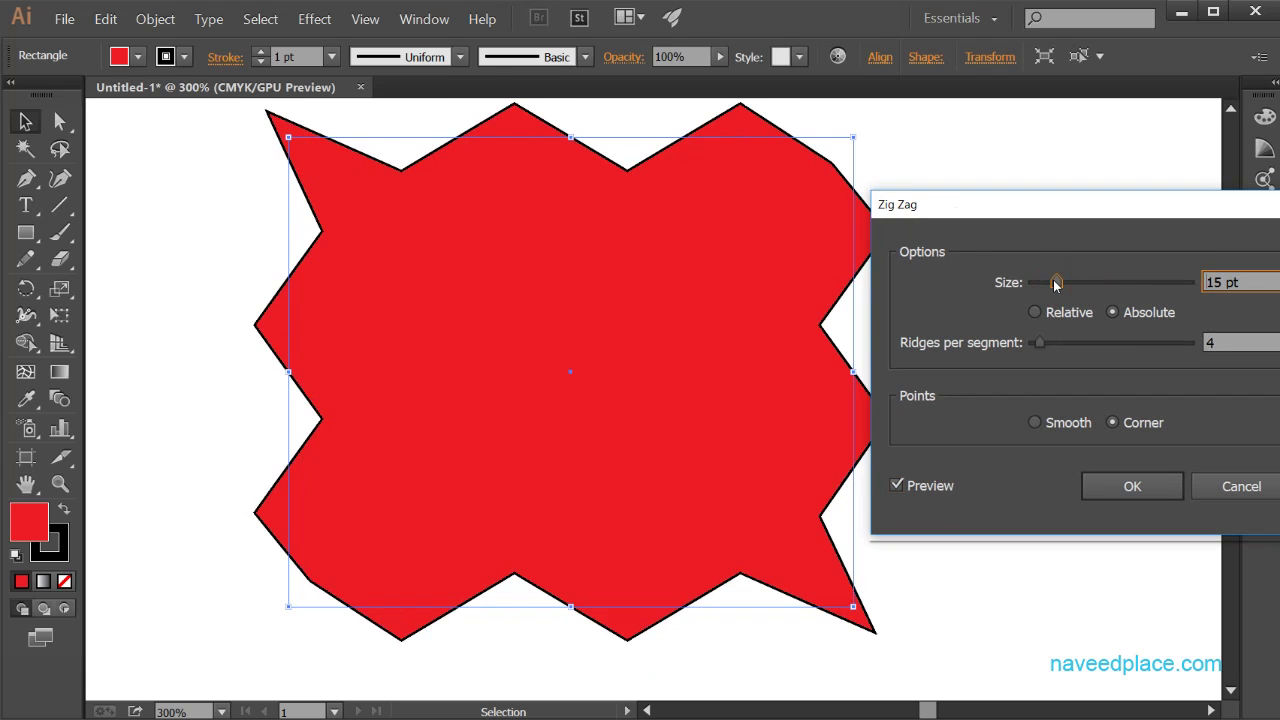
left_click_drag(1046, 350, 1073, 344)
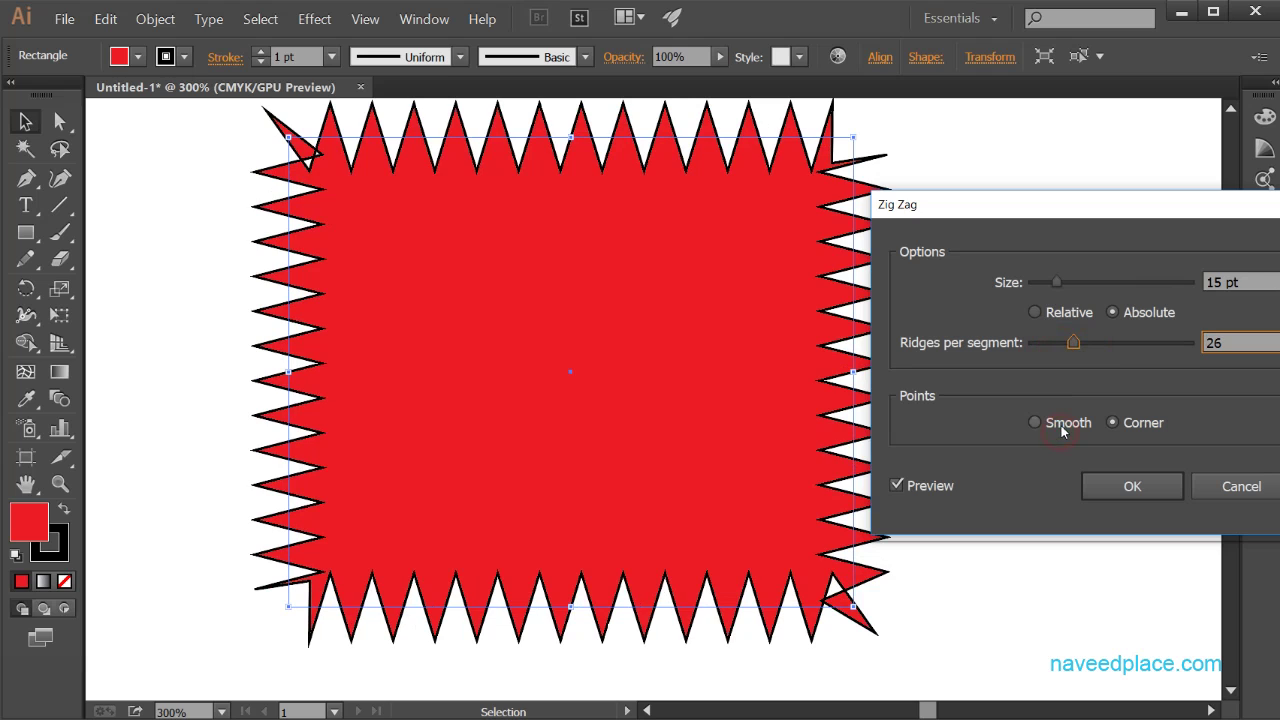
- Compare Smooth and Corner points for the zigzag, ending on Corner, and cancel the effect
left_click(1063, 428)
left_click(1133, 428)
left_click(1063, 426)
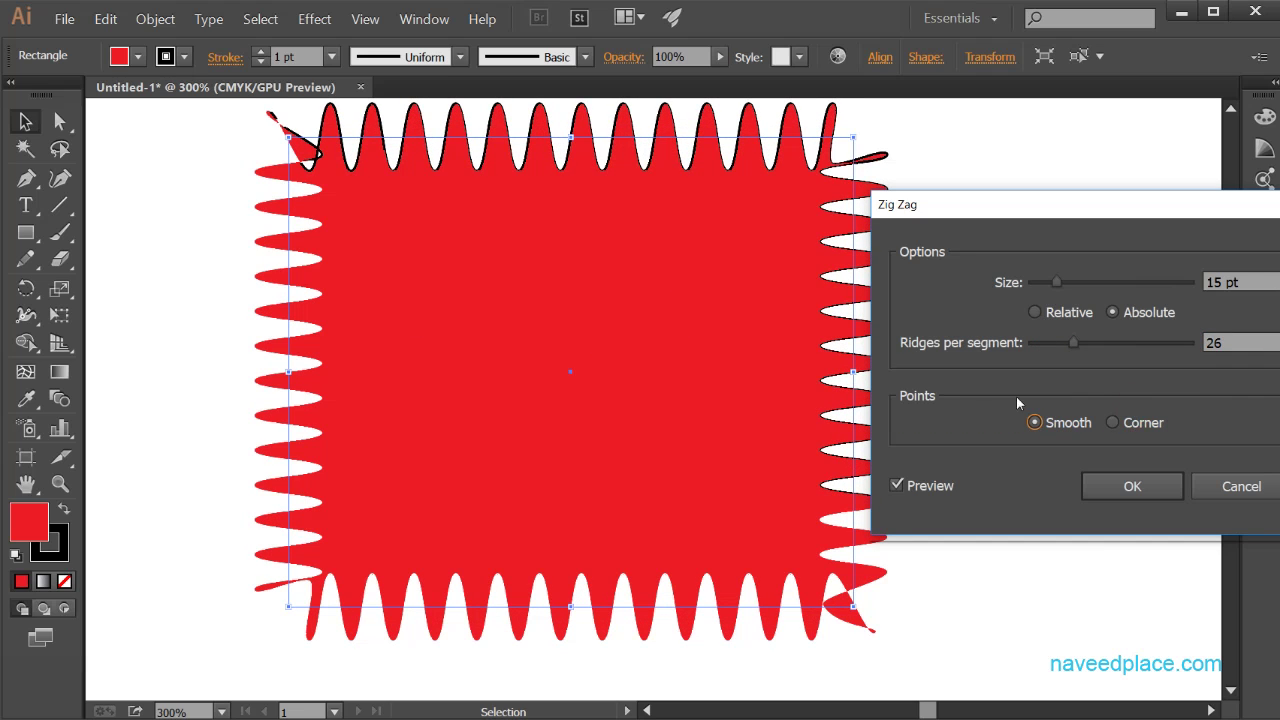
left_click(1136, 426)
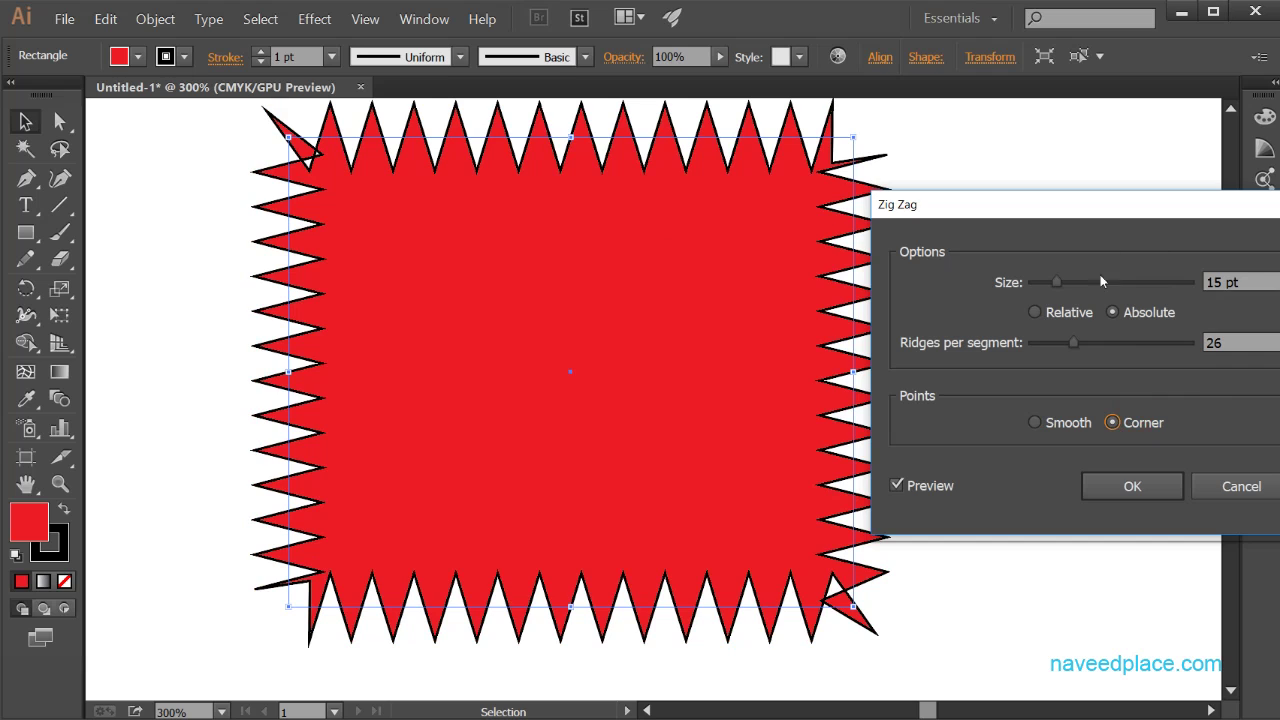
left_click(1251, 490)
- Review the list of available Distort & Transform effects
left_click(316, 19)
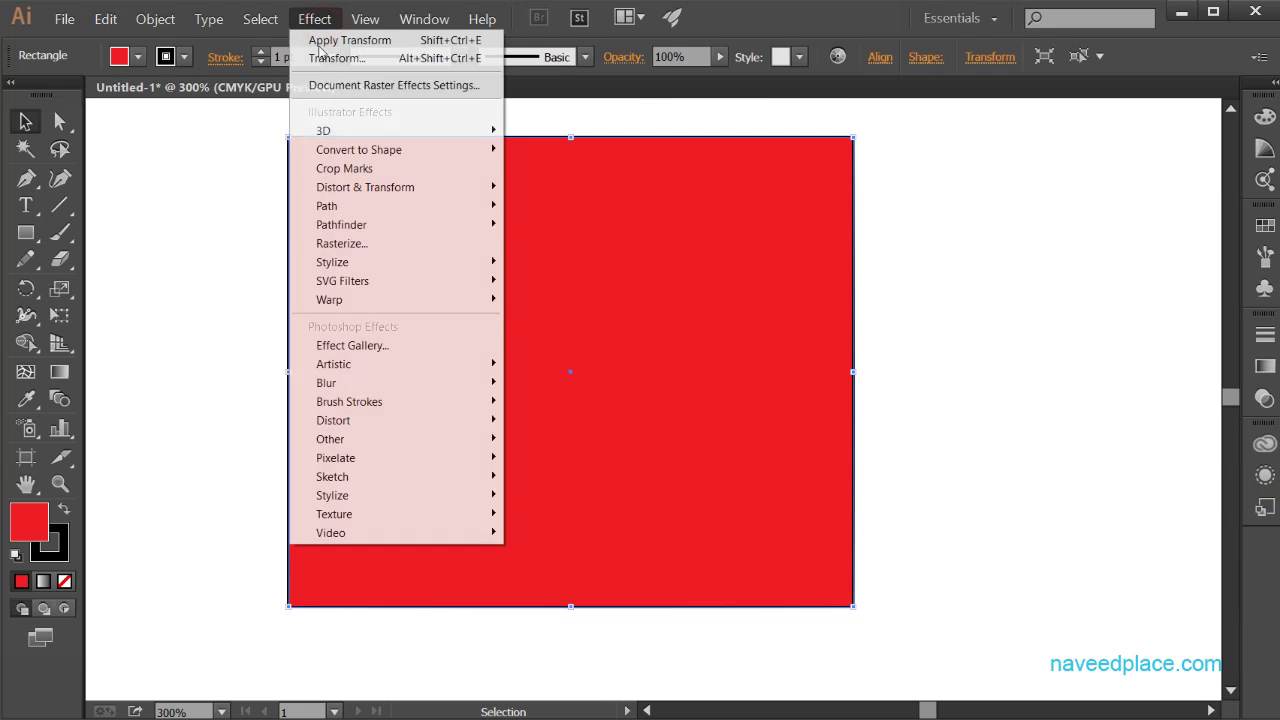
mouse_move(355, 189)
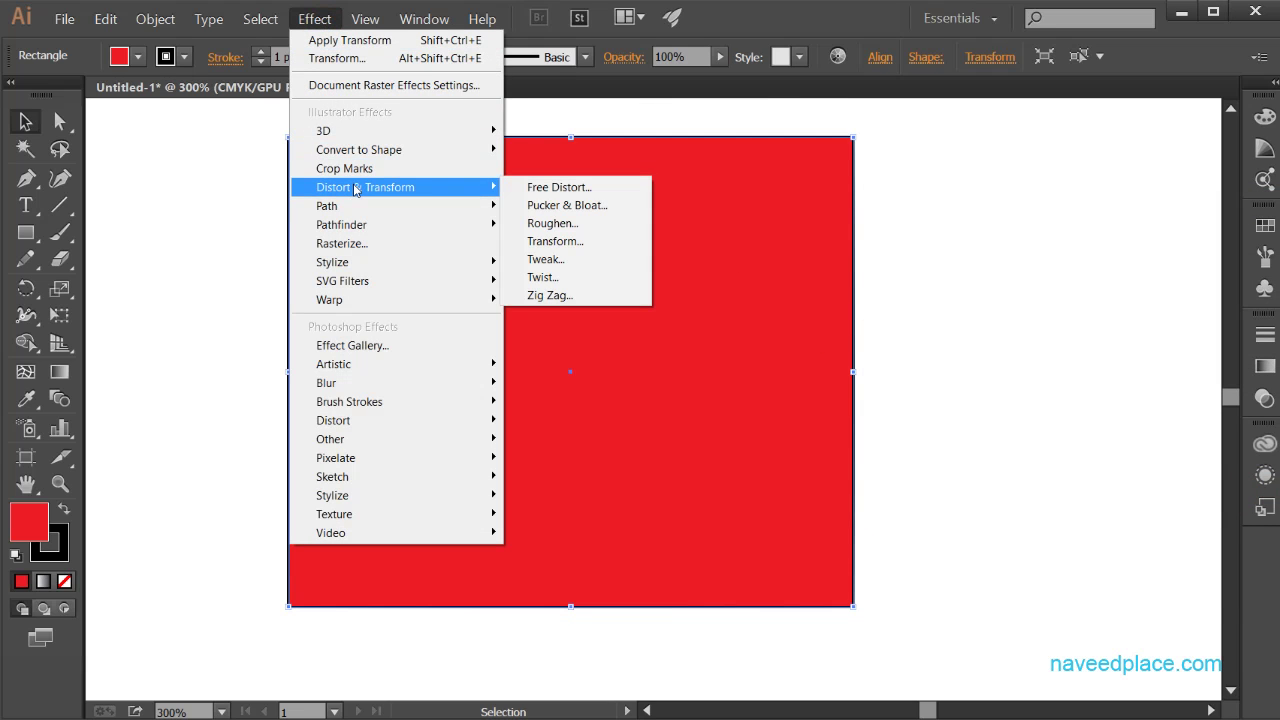